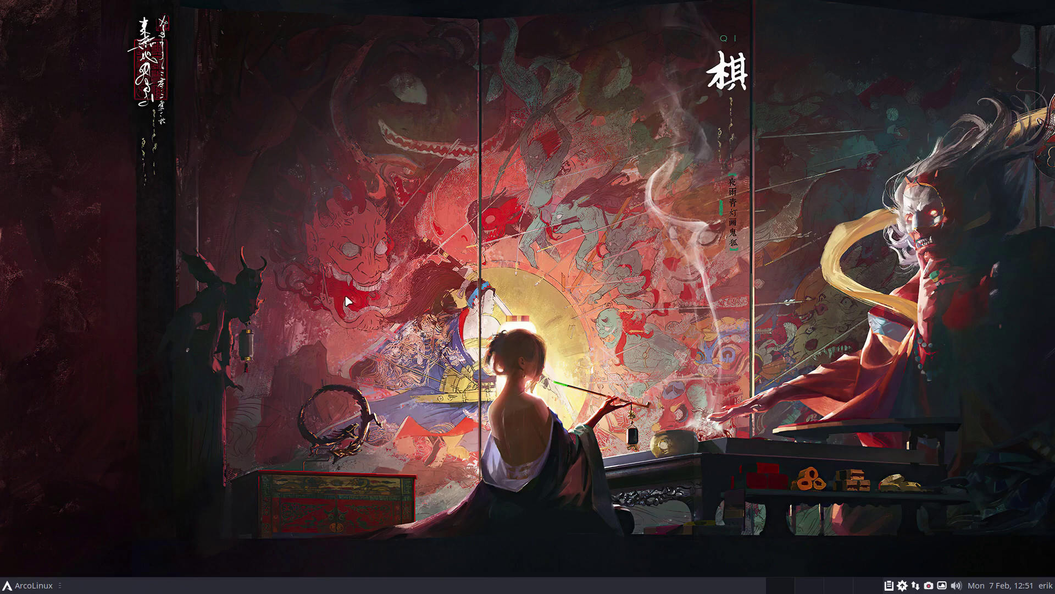
Step: Check disk usage with duf and list snapper snapshots as root, then close the terminal
key(super+Return)
text(dufµ)
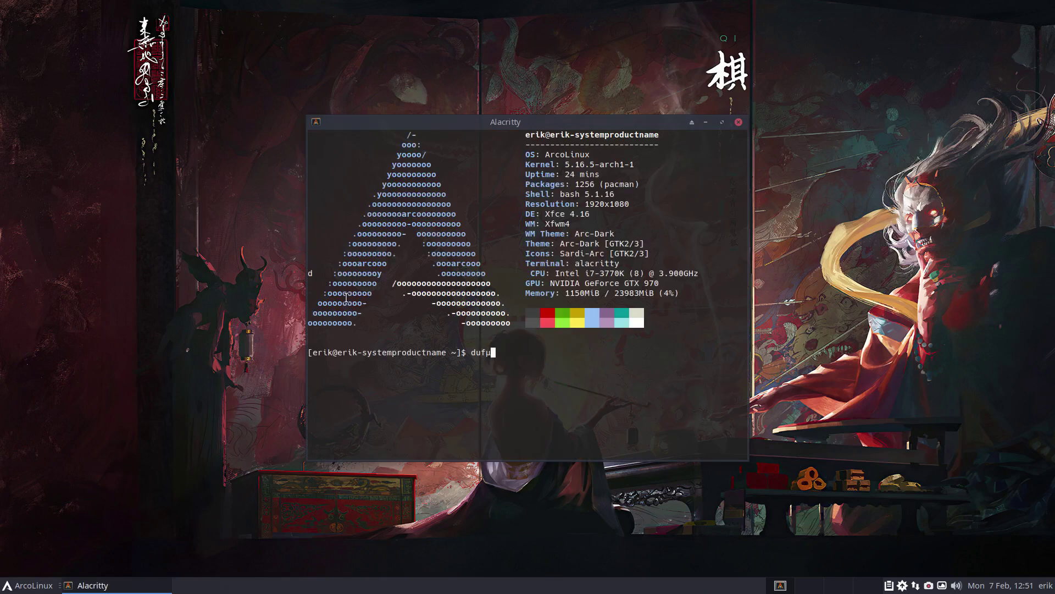
key(BackSpace)
key(Return)
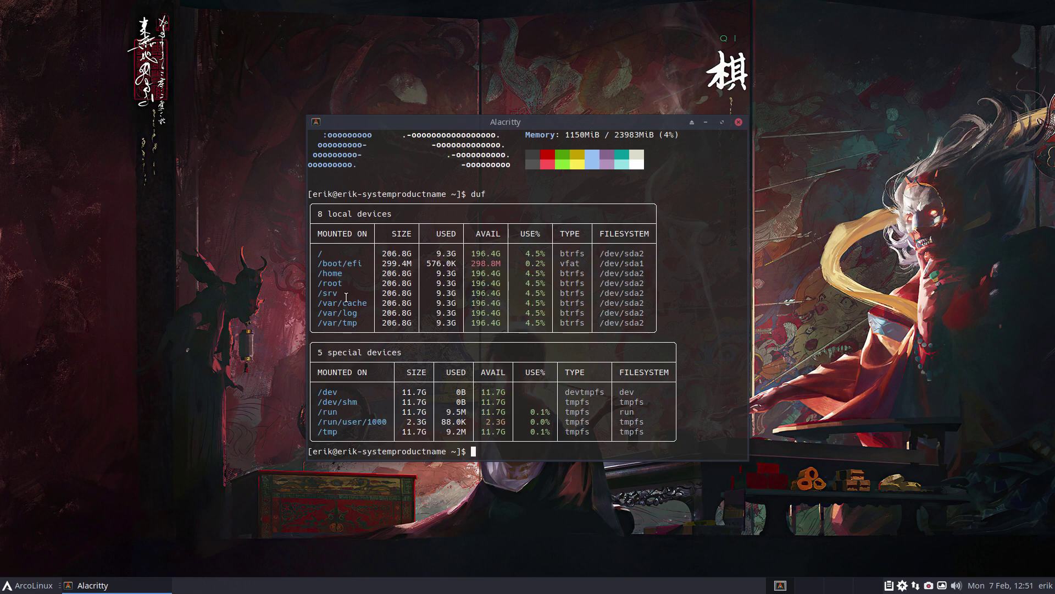
text(sudo snapper list)
key(Return)
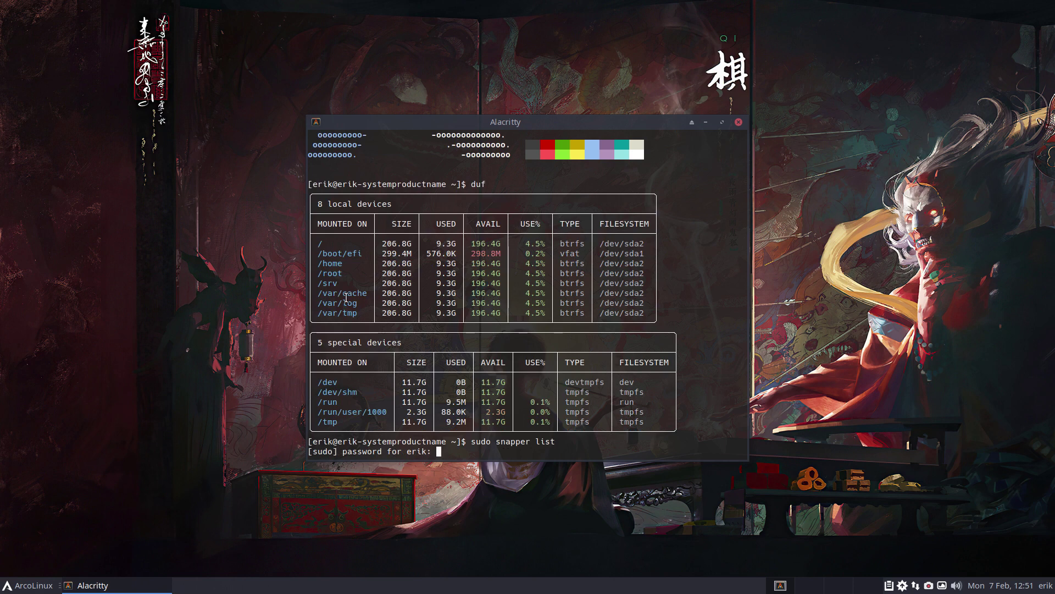
key(Return)
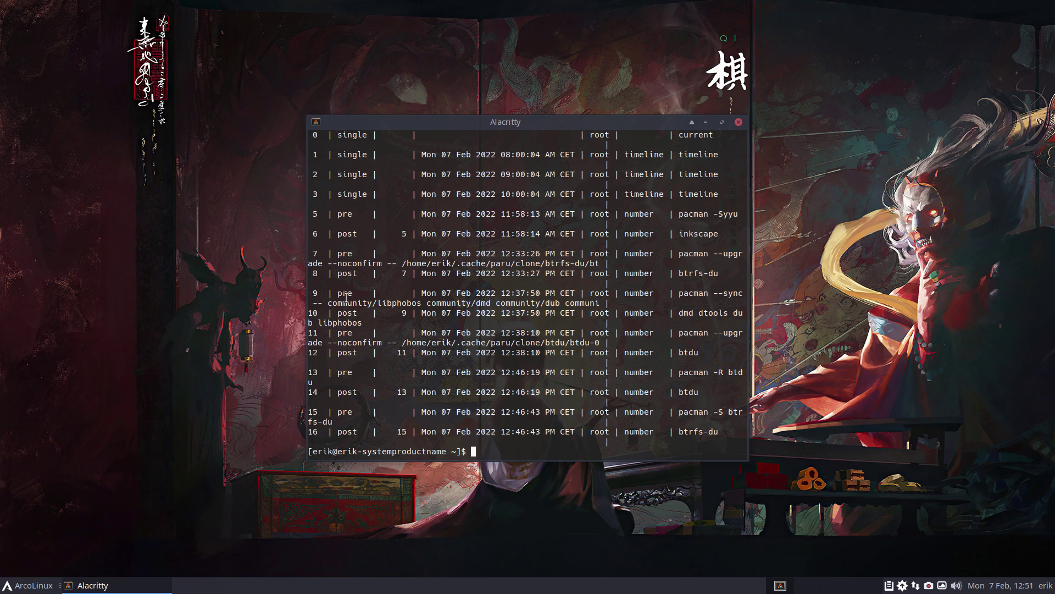
double_click(313, 432)
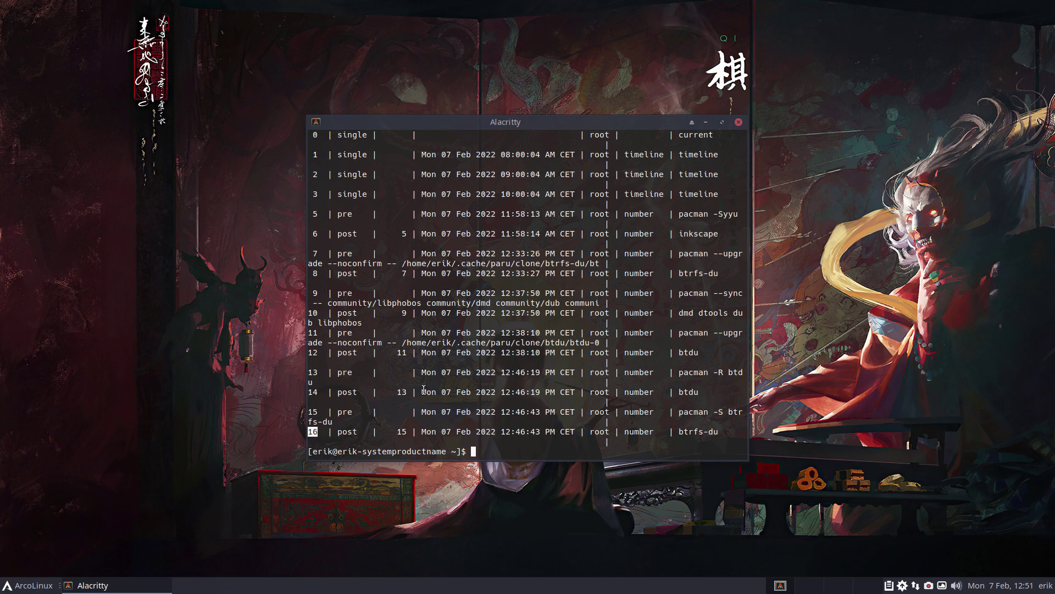
click(738, 122)
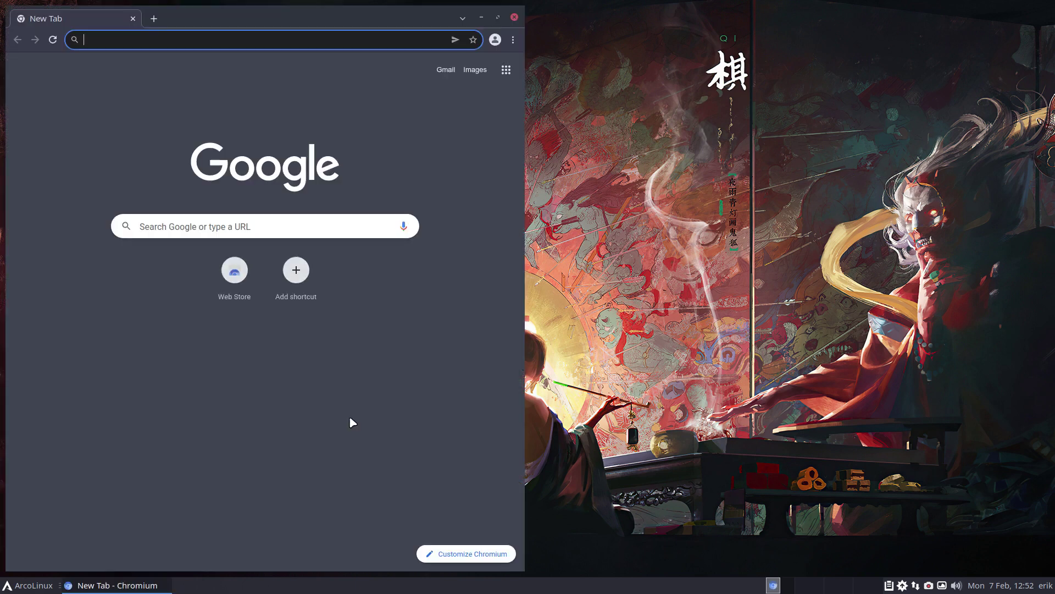
Step: Load github.com/erikdubois and copy the arcolinux-nemesis repository's HTTPS clone address
click(497, 17)
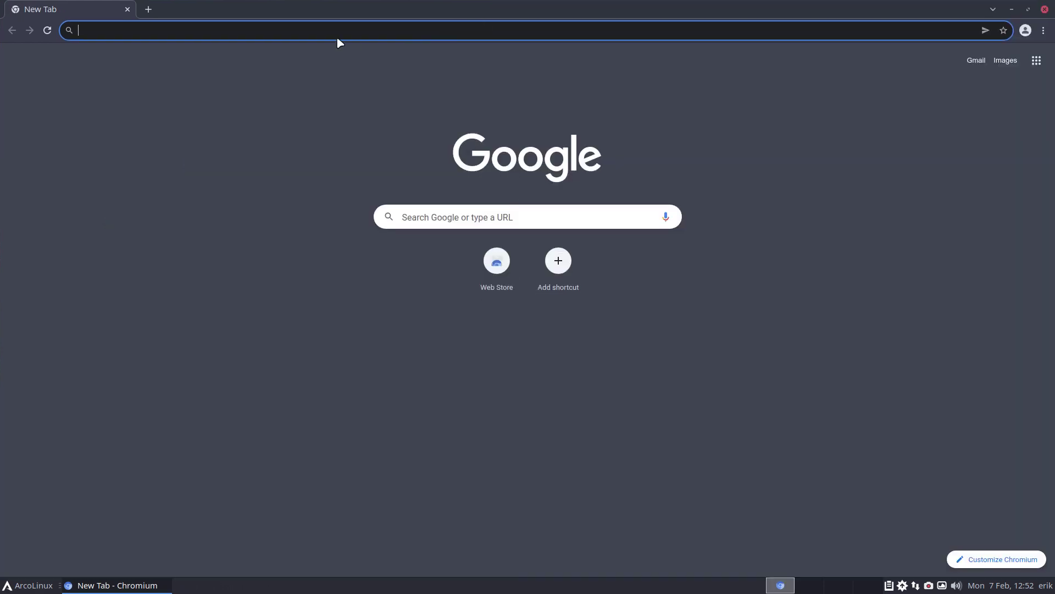
text(githu)
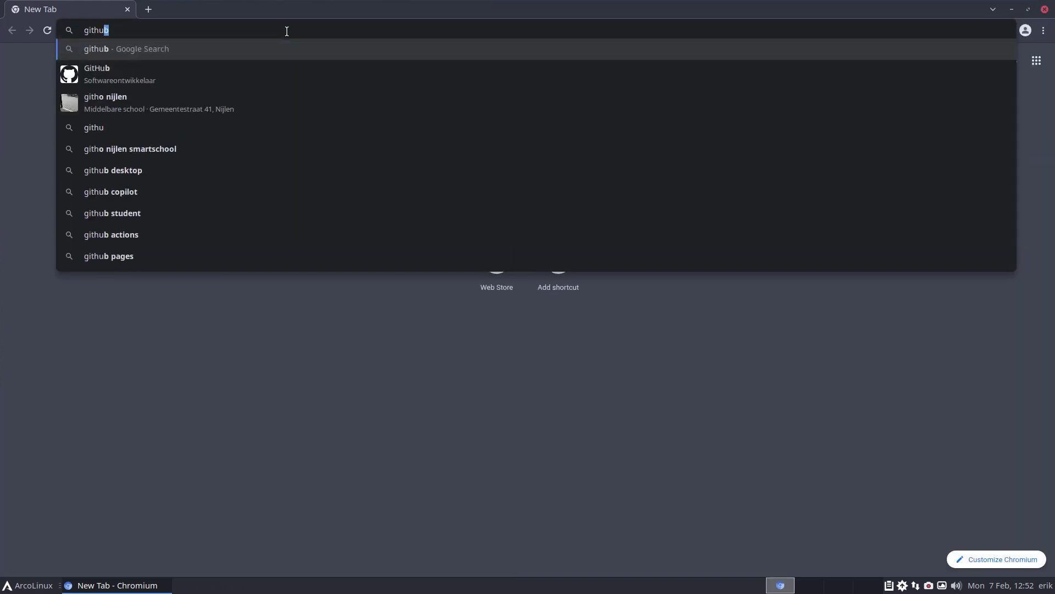
text(b.com/)
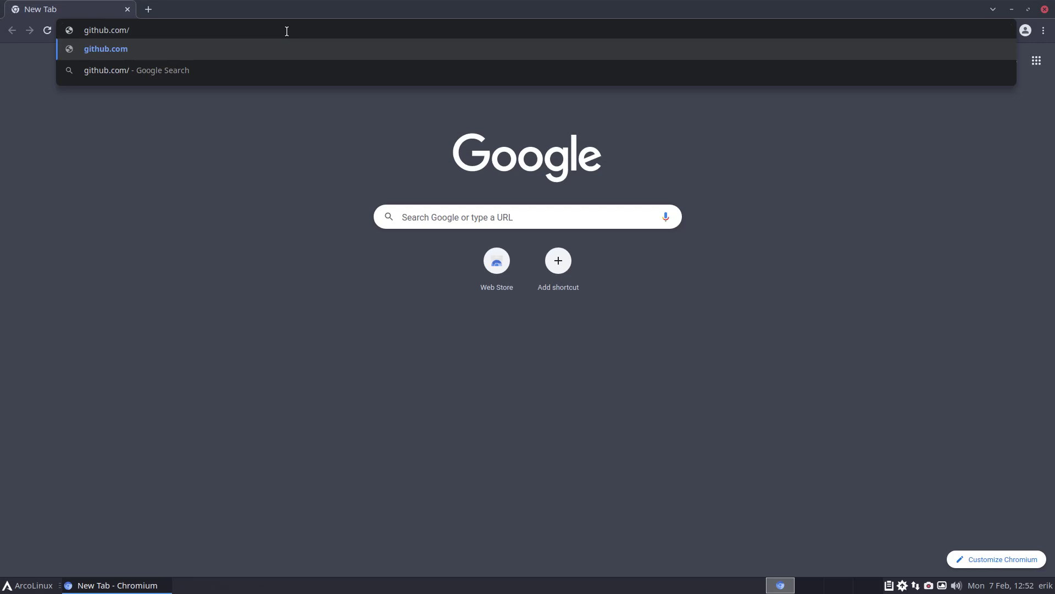
text(erikdubois)
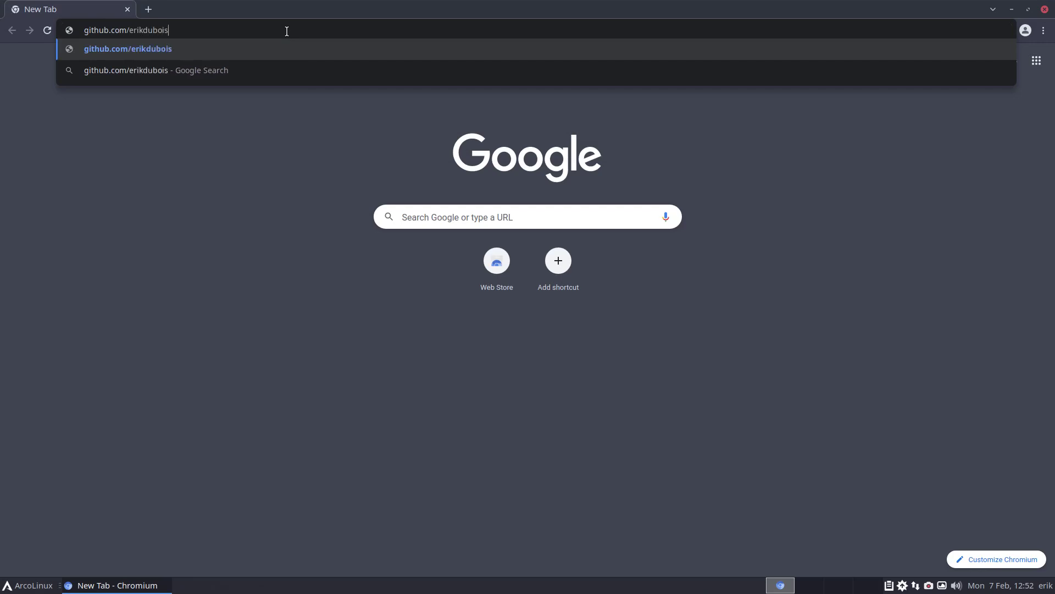
key(Return)
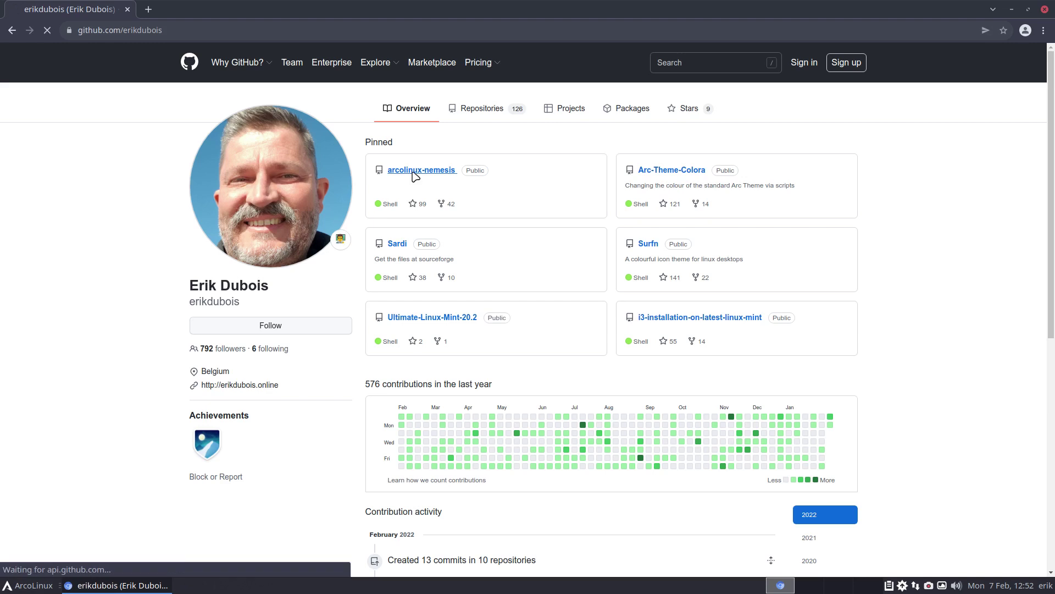
click(416, 175)
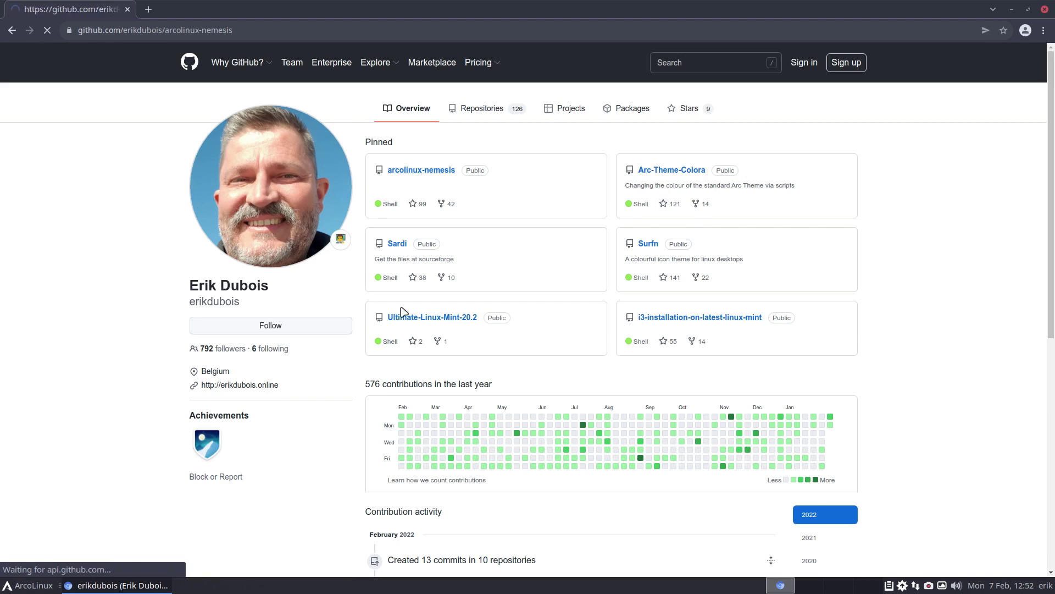
click(673, 175)
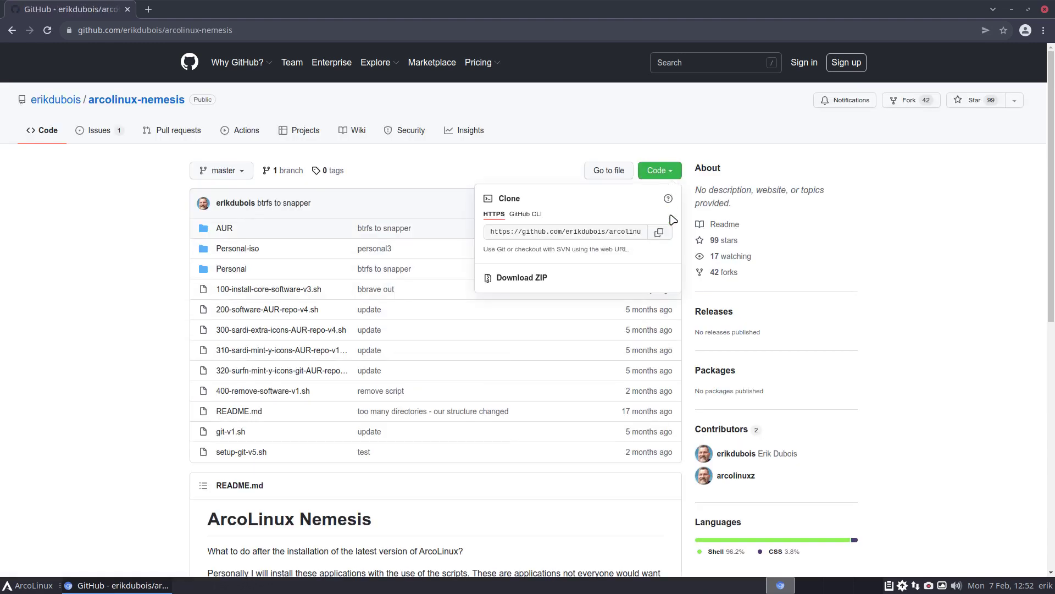
click(660, 231)
Step: Clone the copied arcolinux-nemesis address onto the Desktop with git clone
click(1009, 10)
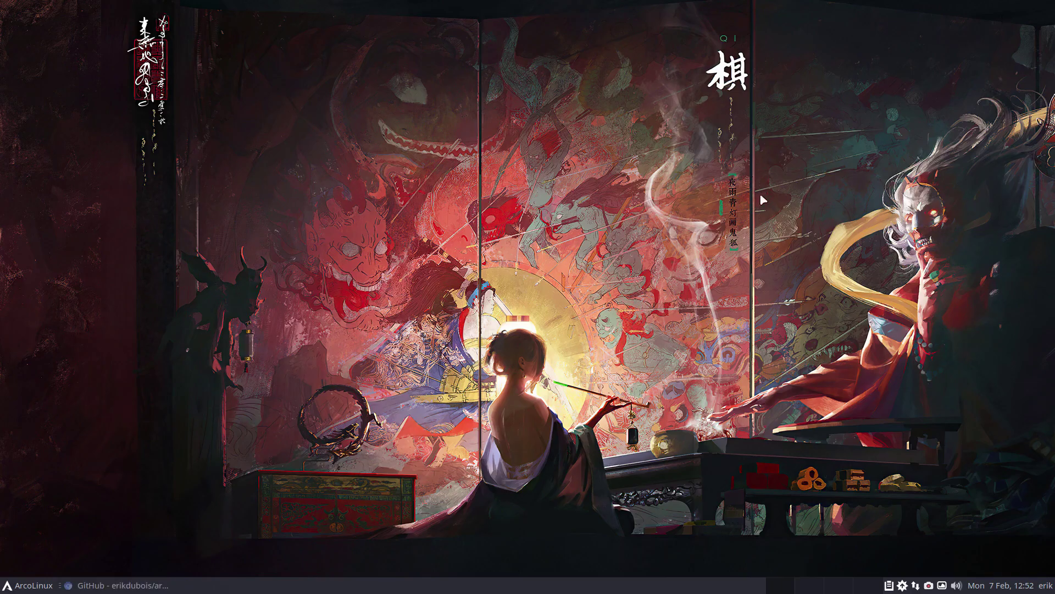
right_click(410, 231)
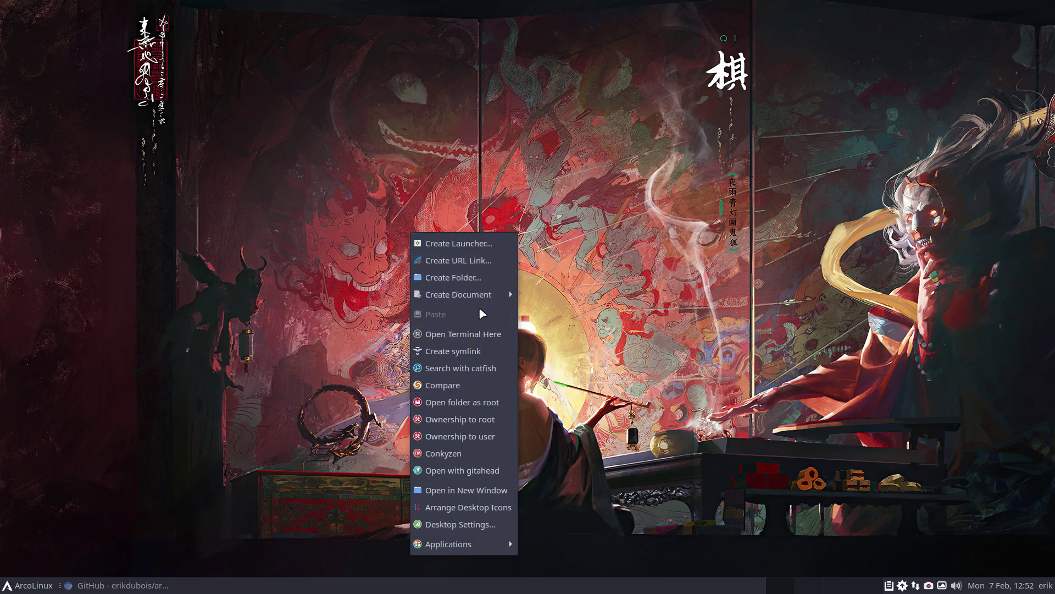
click(481, 332)
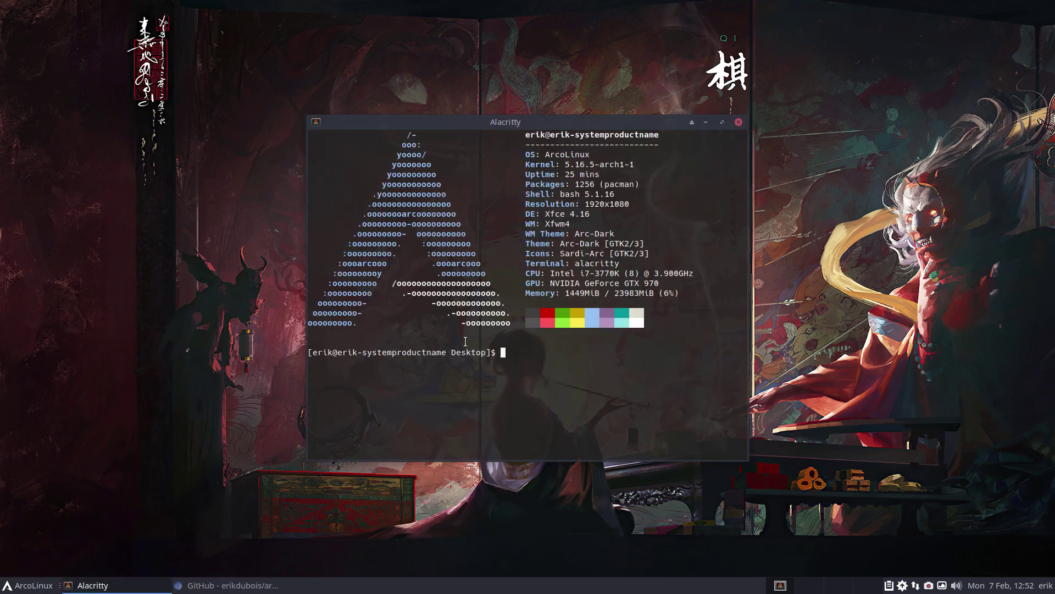
text(git clone)
key(BackSpace)
key(BackSpace)
key(BackSpace)
text(one)
key(ctrl+shift+v)
key(Return)
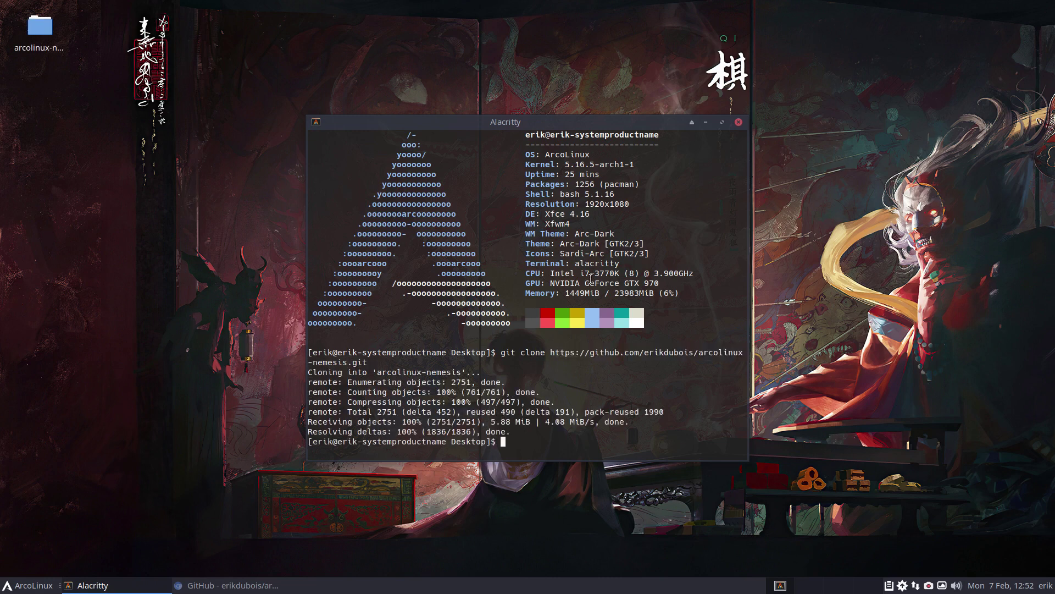
Step: Open the cloned arcolinux-nemesis folder and start a terminal inside it
click(739, 122)
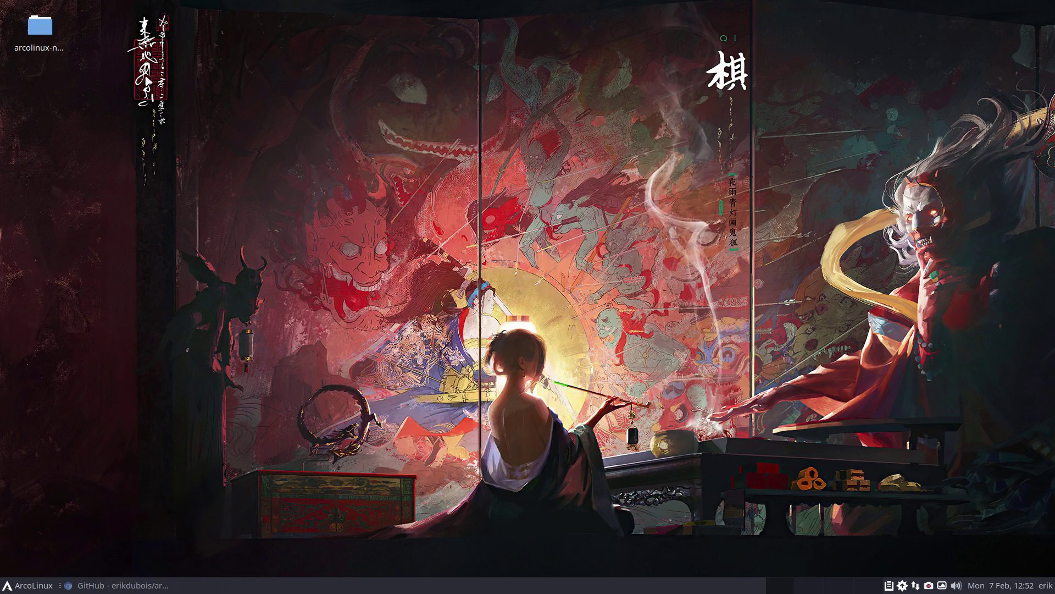
double_click(40, 28)
right_click(471, 320)
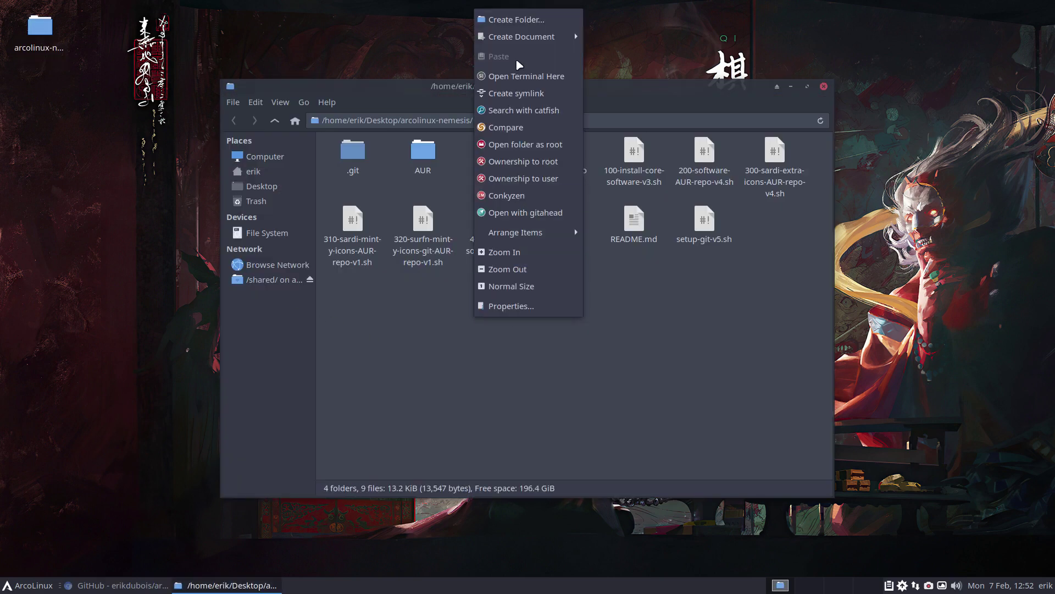
click(520, 75)
drag(548, 122, 779, 219)
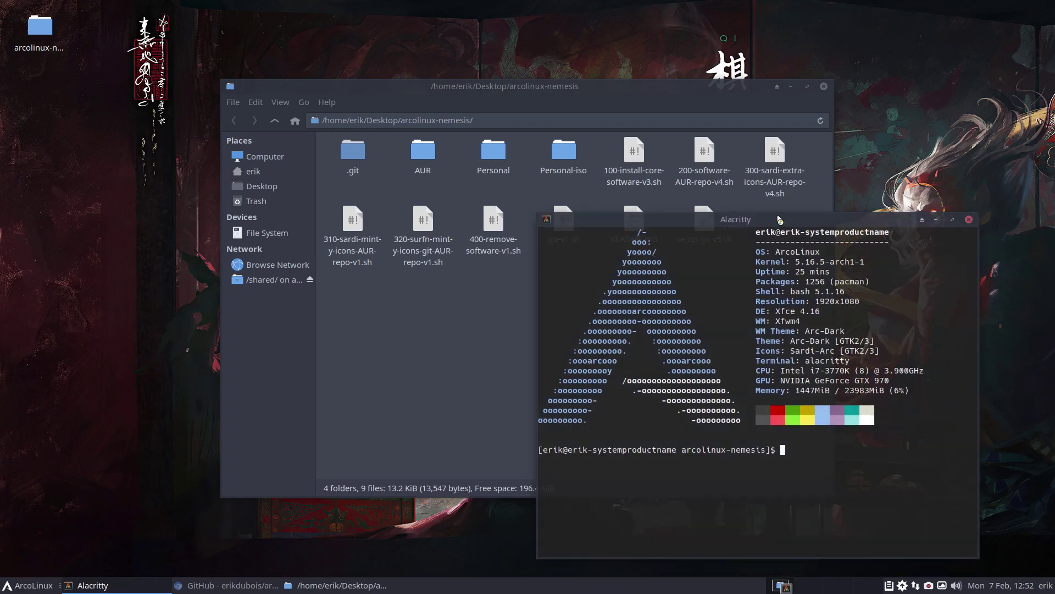
Step: Run 100-install-core-software-v3.sh and arrange the file manager and terminal side by side
text(./10)
key(Tab)
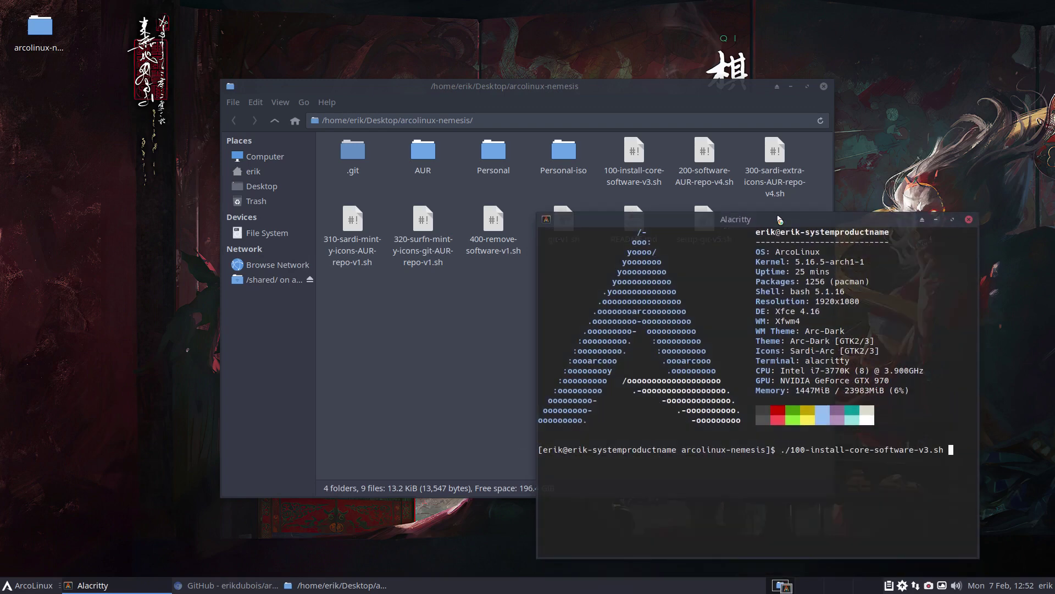
key(Return)
key(Return)
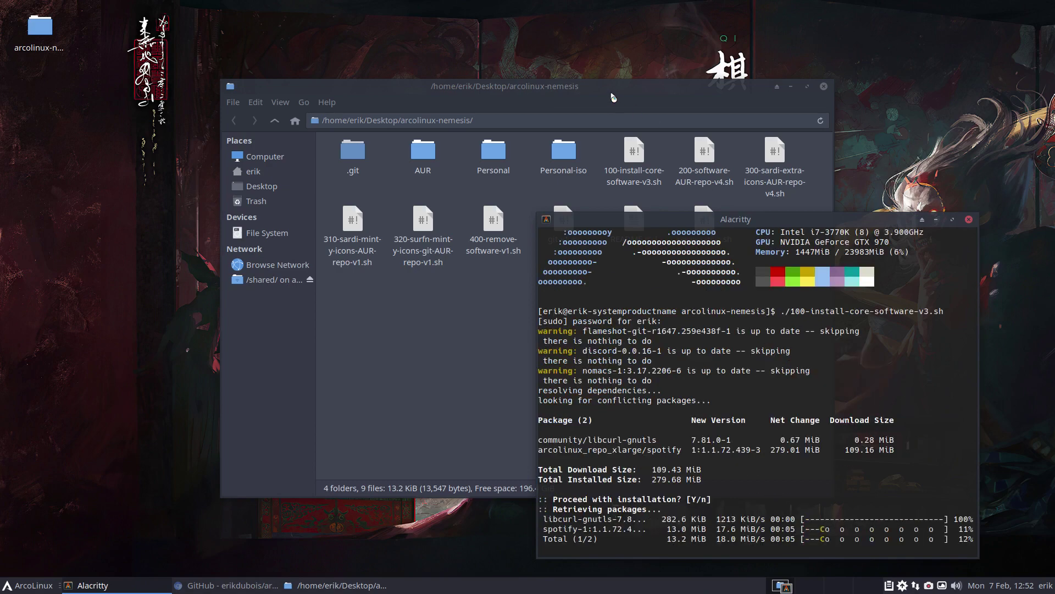
drag(613, 98, 393, 27)
drag(710, 215, 1054, 236)
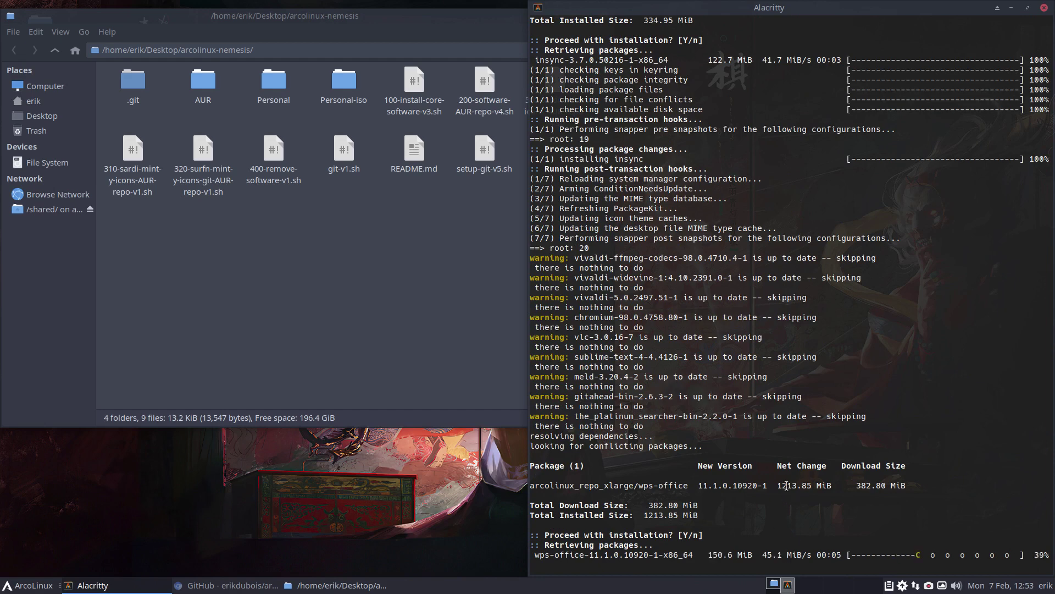
Step: Review the install output, highlighting wps-office and insync, then select 200-software-AUR-repo-v4.sh
drag(783, 485, 812, 486)
scroll(751, 383, up, 4)
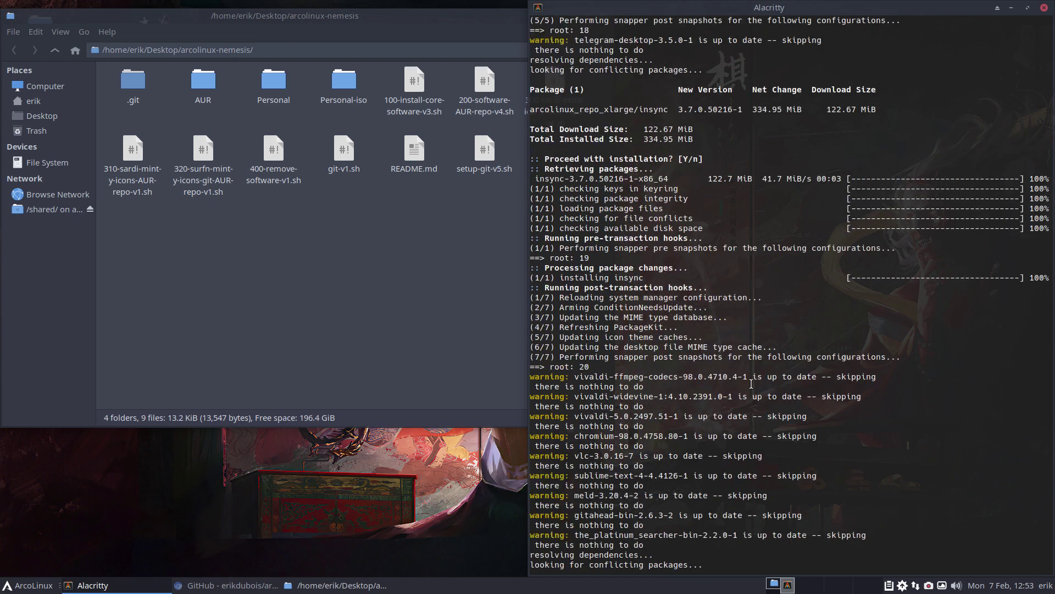
scroll(730, 343, up, 2)
drag(638, 168, 678, 169)
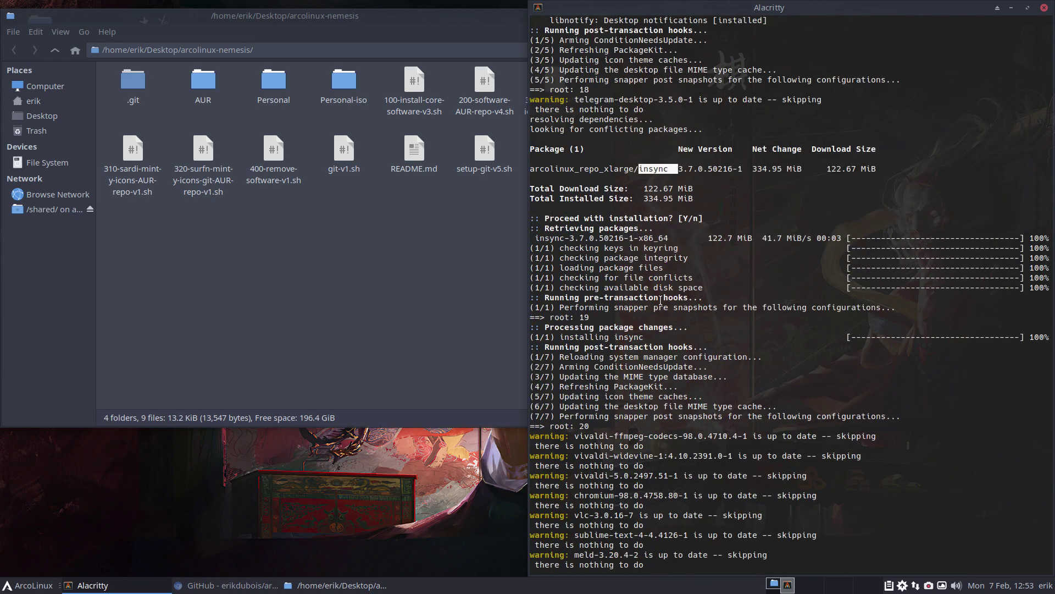
click(654, 173)
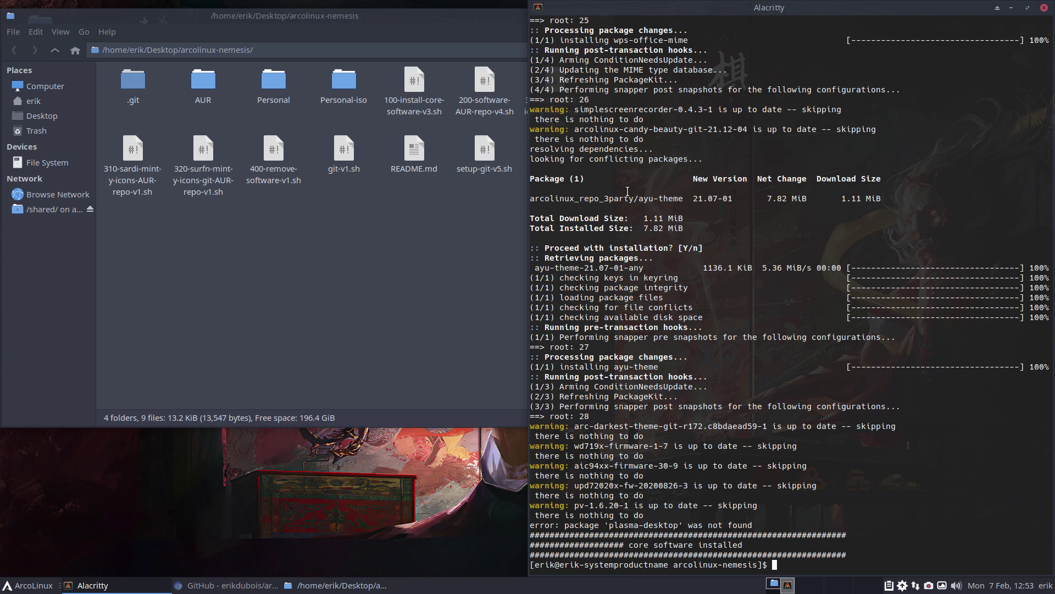
click(484, 82)
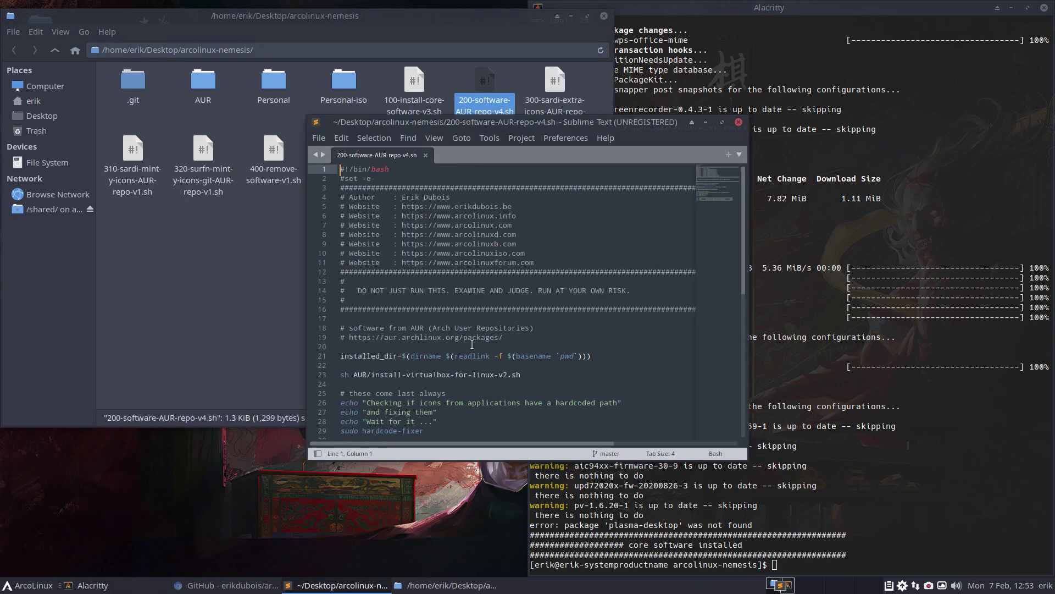
Step: Tile the editor bottom-left and run ./200-software-AUR-repo-v4.sh in the terminal
scroll(472, 343, down, 3)
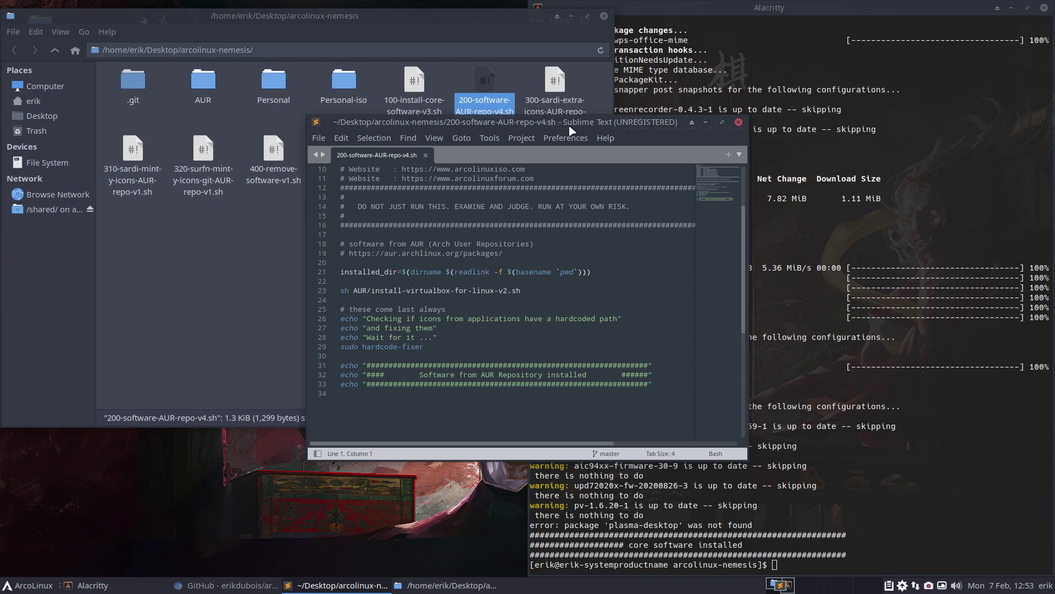
drag(568, 125, 3, 574)
click(713, 489)
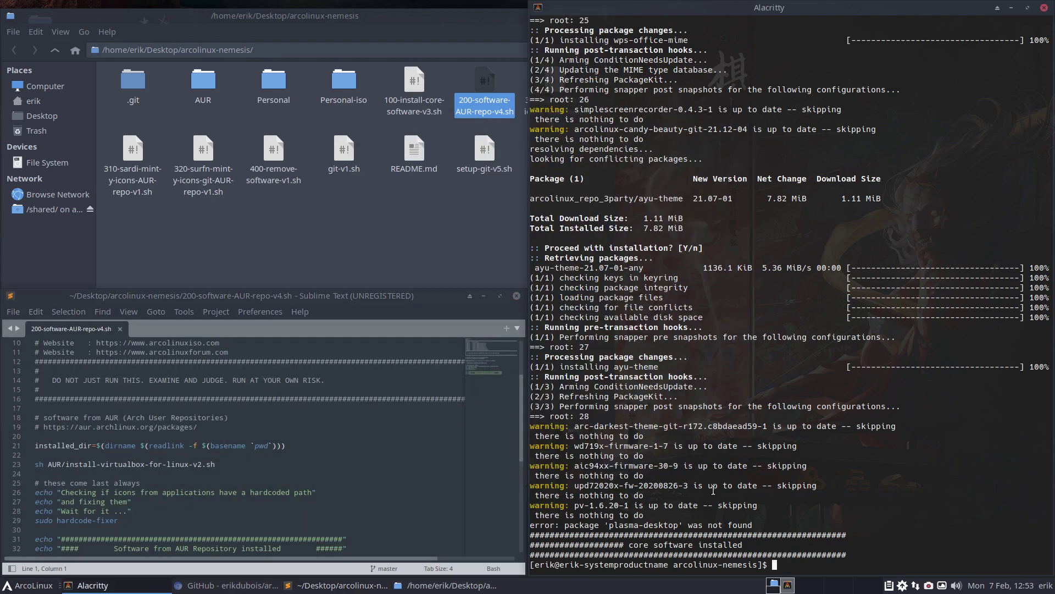
text(./200-software-AUR-repo-v4.sh)
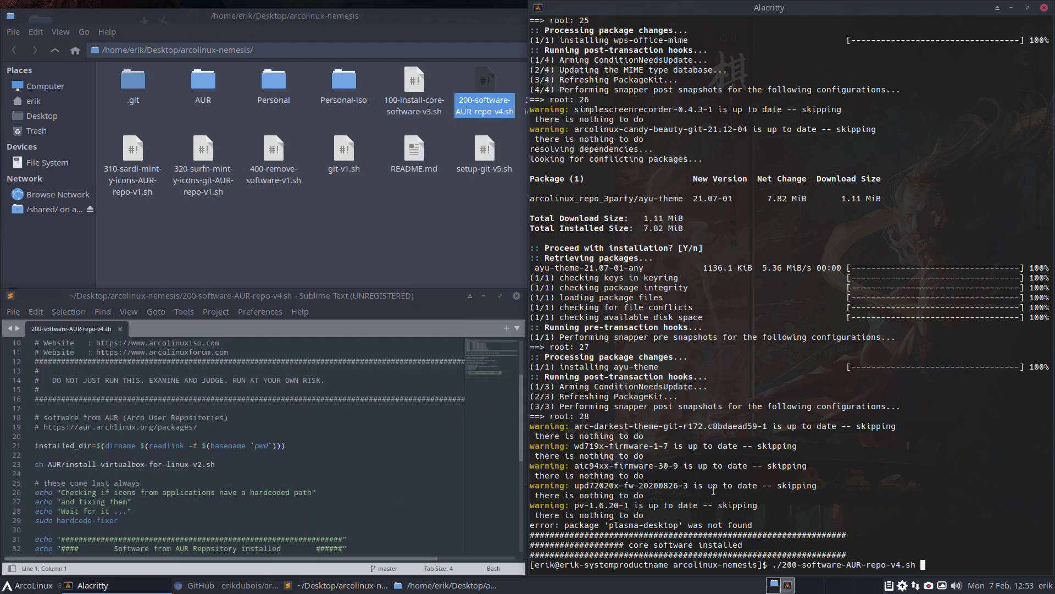
key(Return)
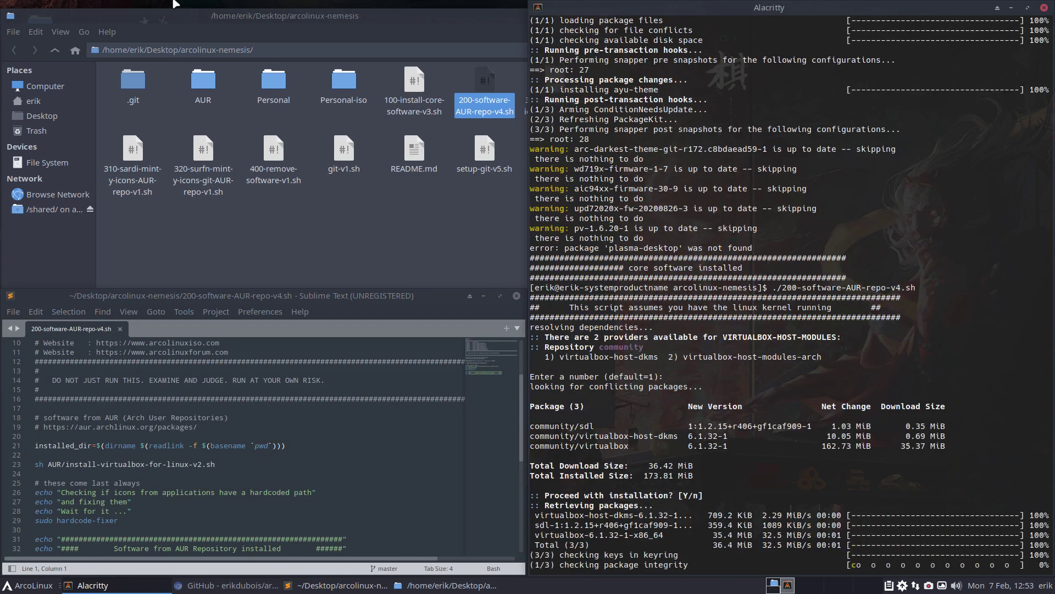
Step: Open 300-sardi-extra-icons-AUR-repo-v4.sh in the editor and read it while the install runs
drag(171, 16, 5, 5)
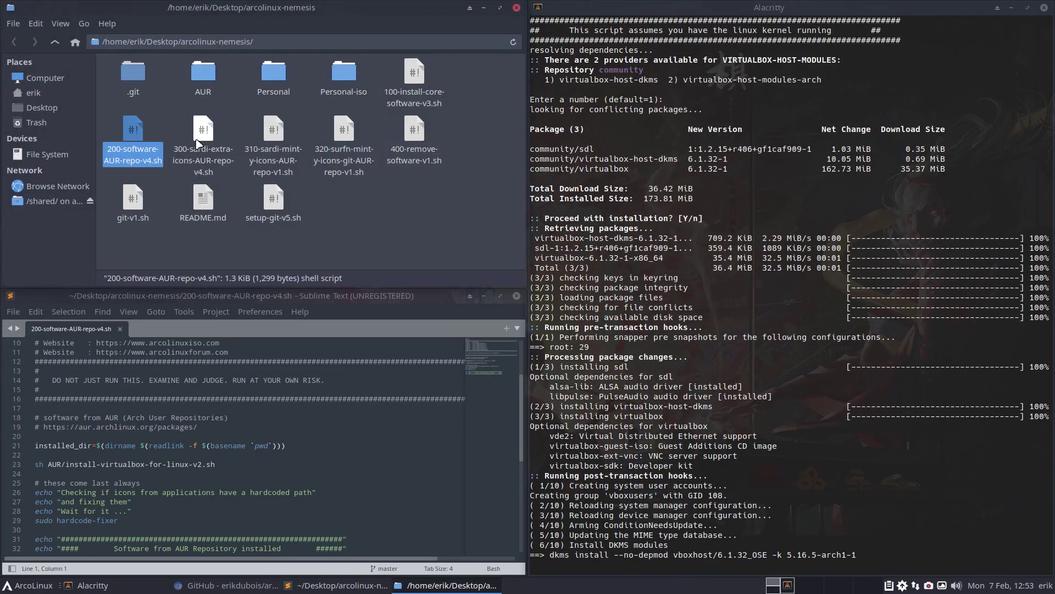
drag(200, 134, 297, 440)
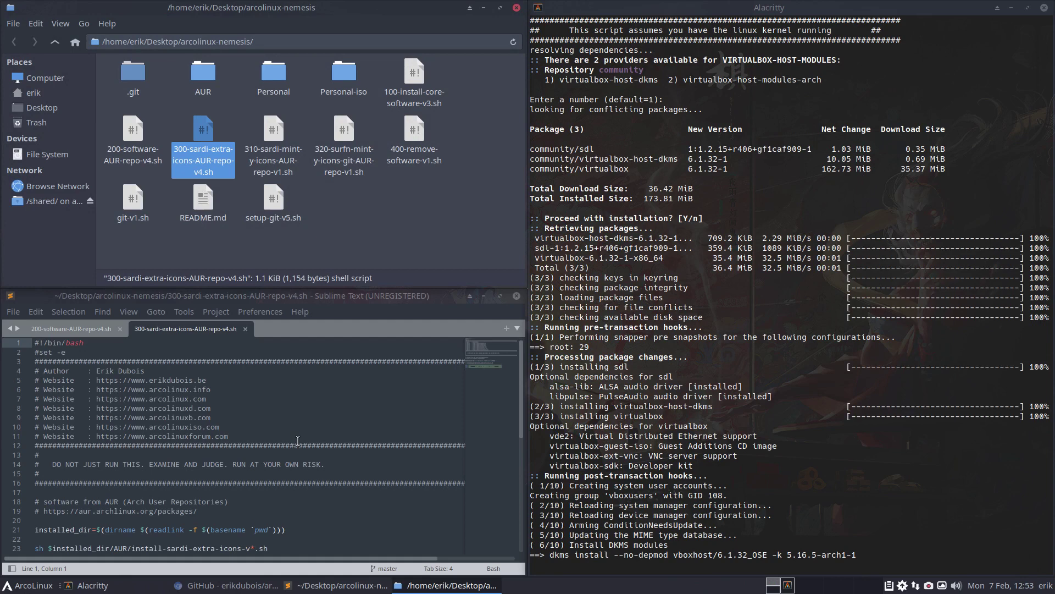
scroll(298, 441, down, 5)
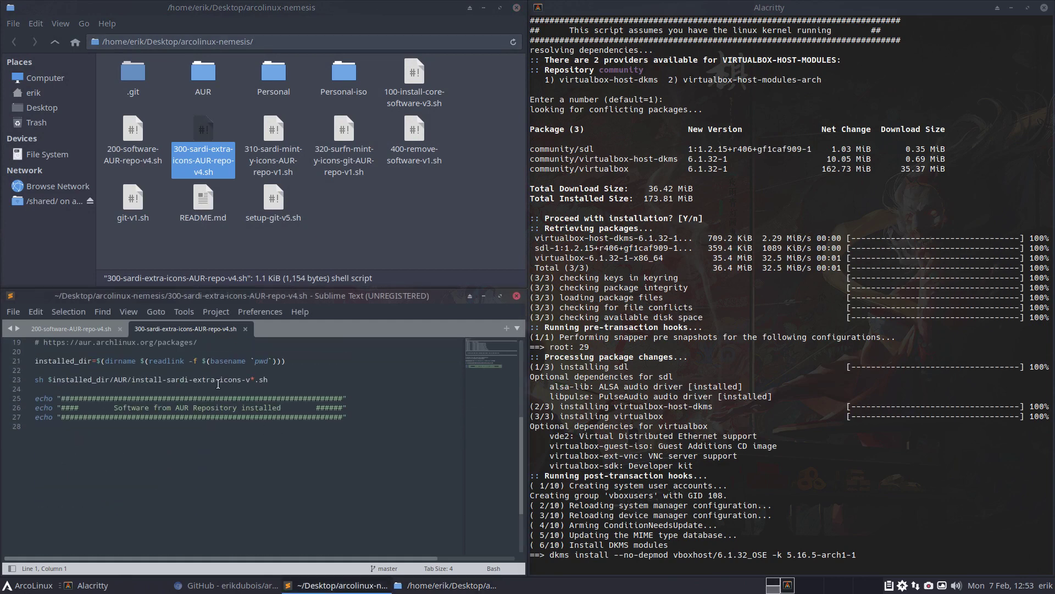
click(694, 507)
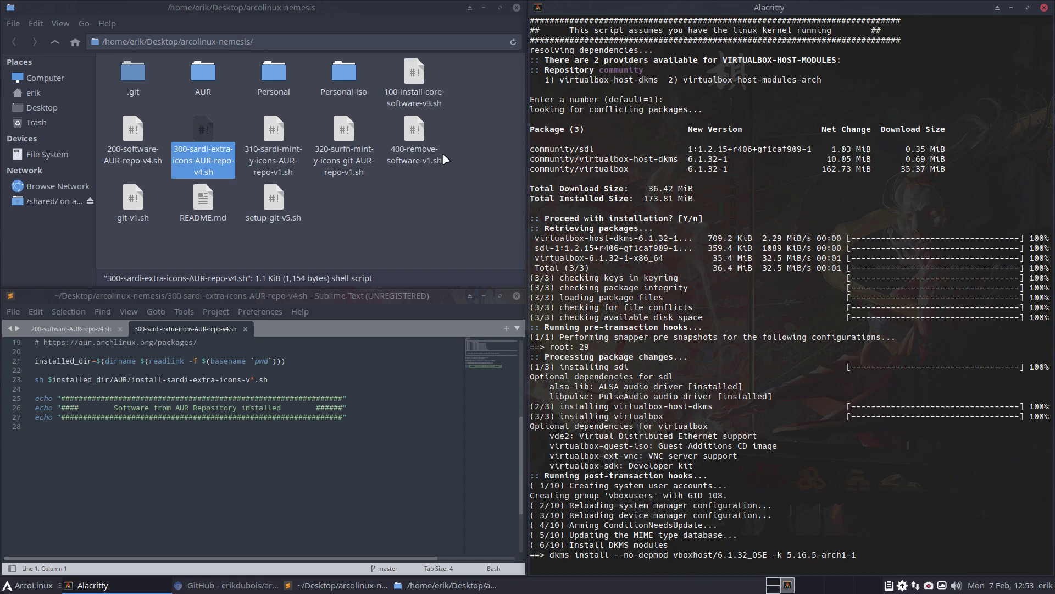
Step: Open 400-remove-software-v1.sh in the editor and mark its tlp.service and broadcom-wl-dkms removal lines
drag(414, 132, 286, 406)
scroll(131, 434, down, 4)
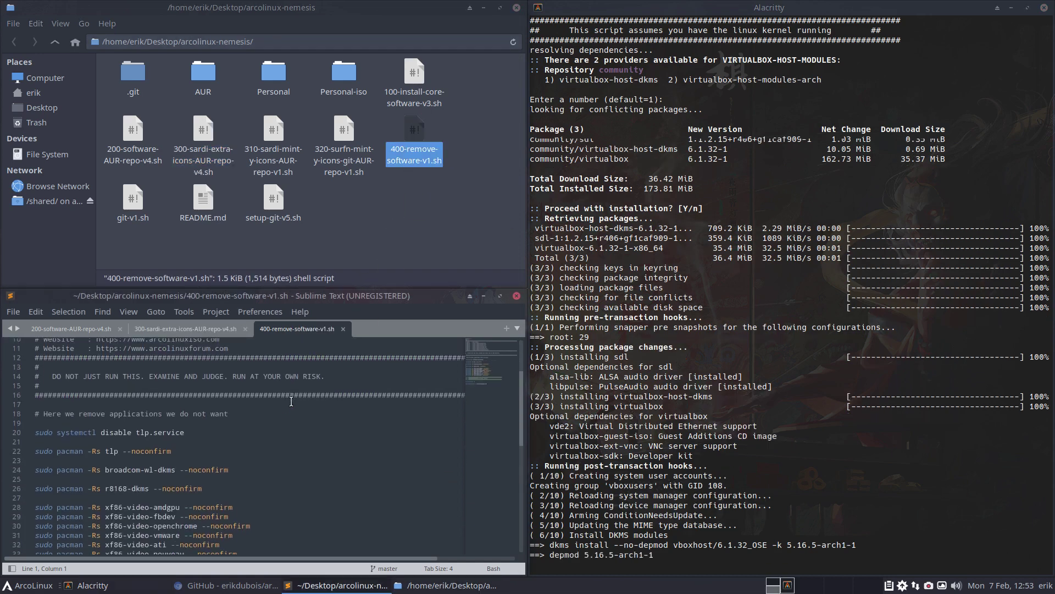
scroll(131, 435, up, 1)
drag(134, 436, 185, 446)
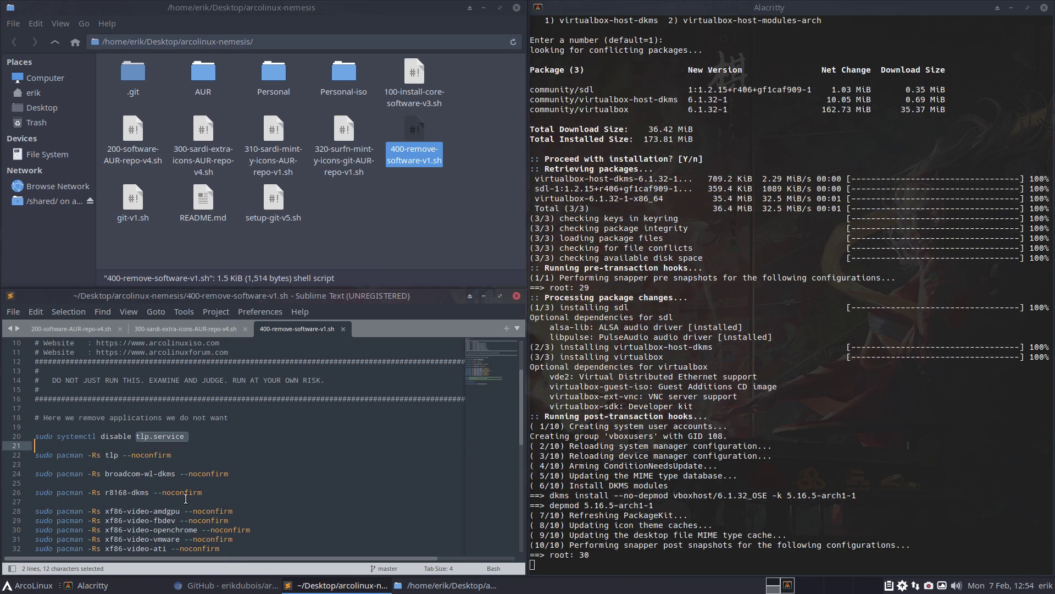
scroll(137, 467, down, 1)
click(123, 447)
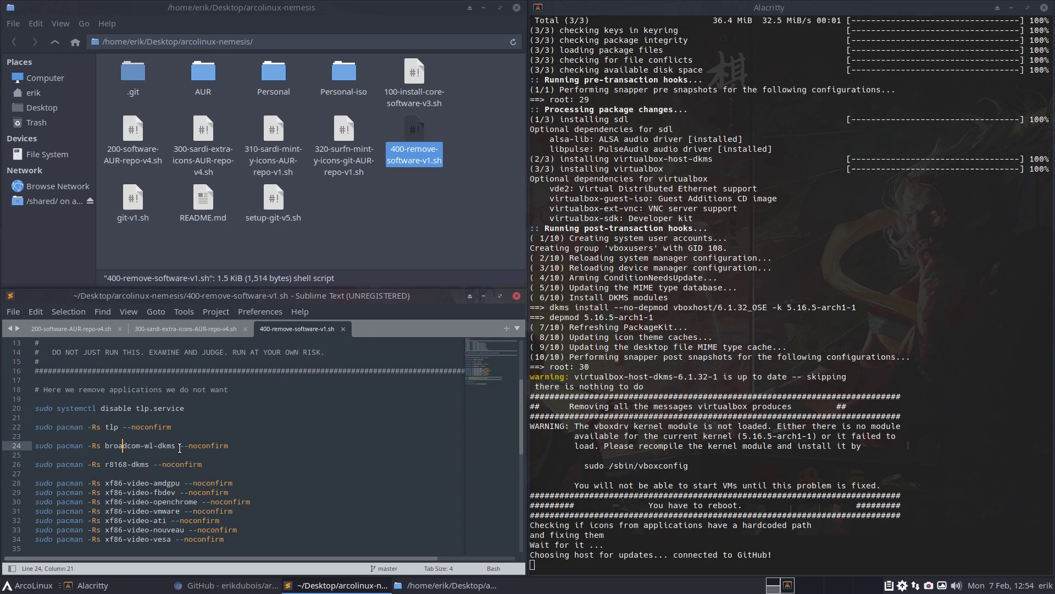
drag(105, 464, 162, 465)
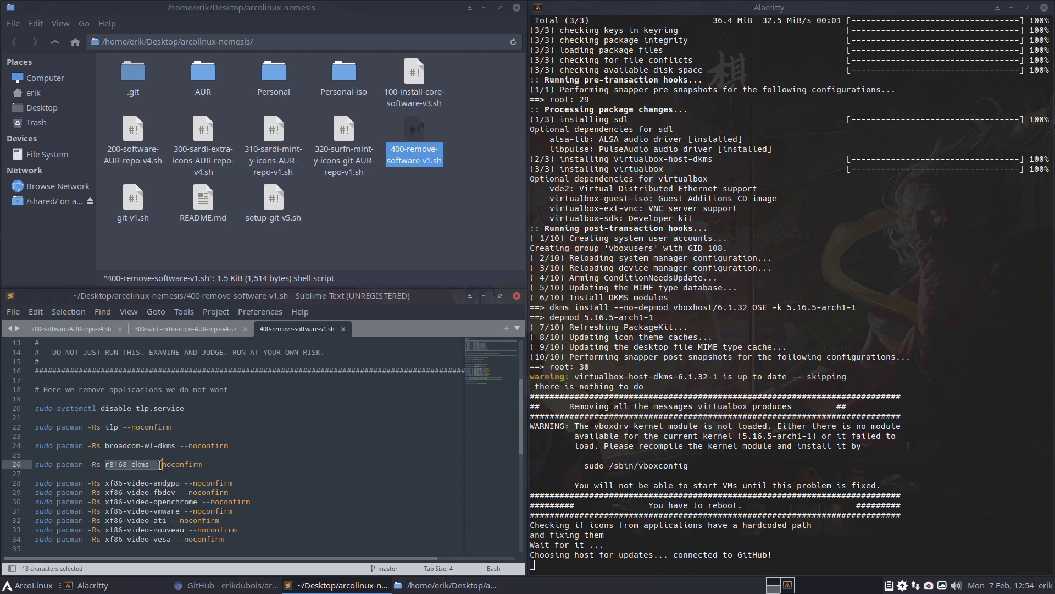
scroll(148, 505, down, 3)
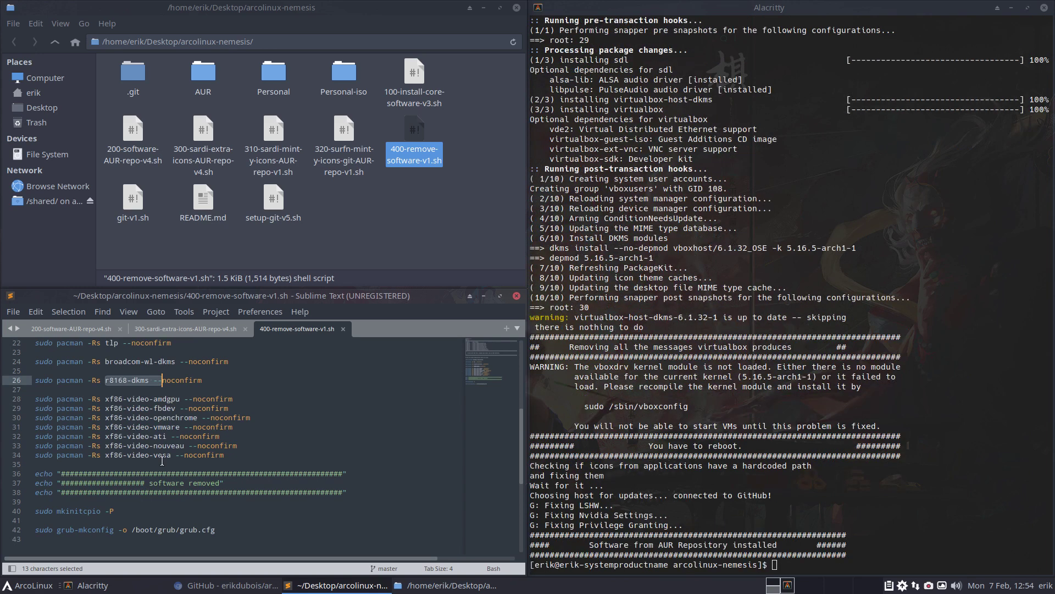
key(ctrl+alt+Return)
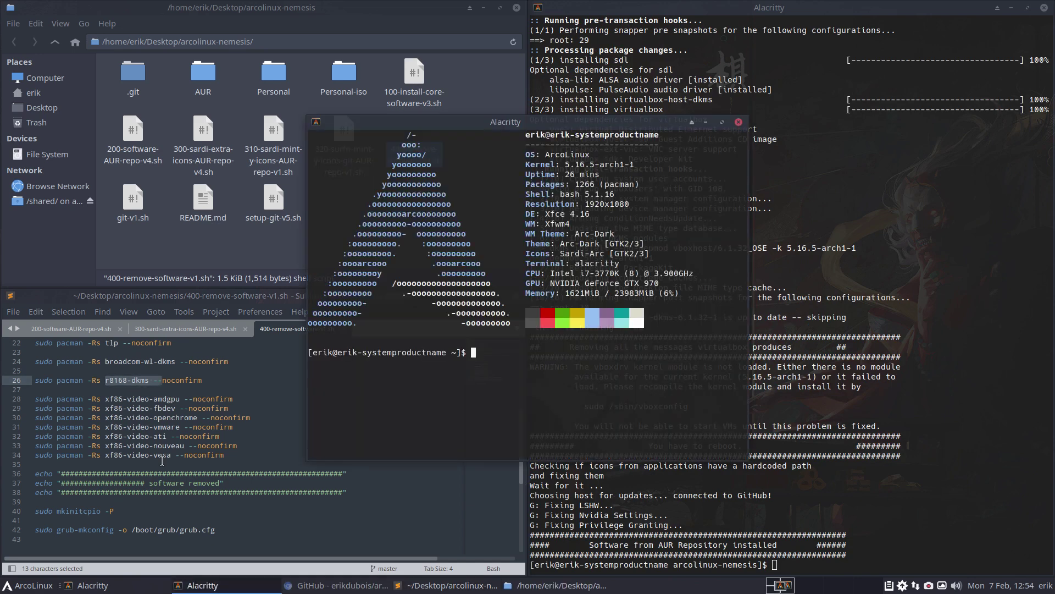
text(inxi -b)
key(Return)
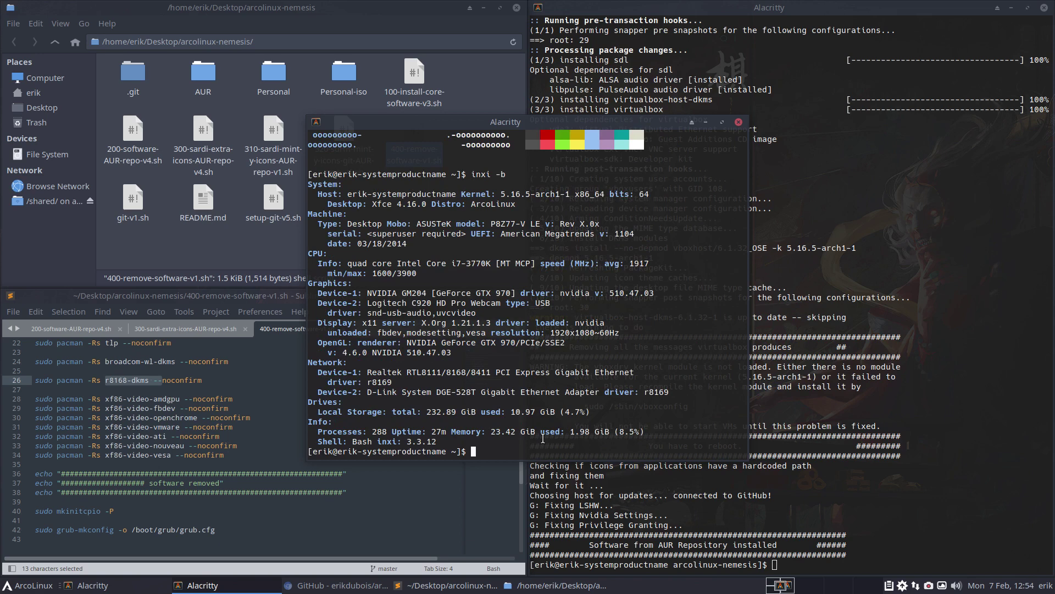
double_click(572, 294)
double_click(589, 323)
click(738, 122)
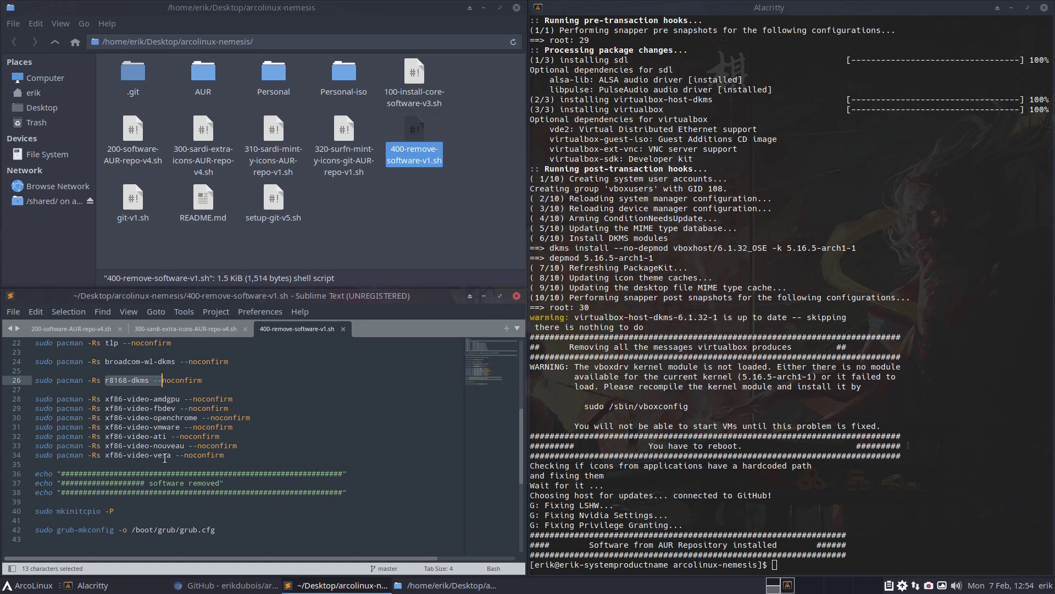
Step: Run ./400-remove-software-v1.sh in the terminal
scroll(165, 458, down, 2)
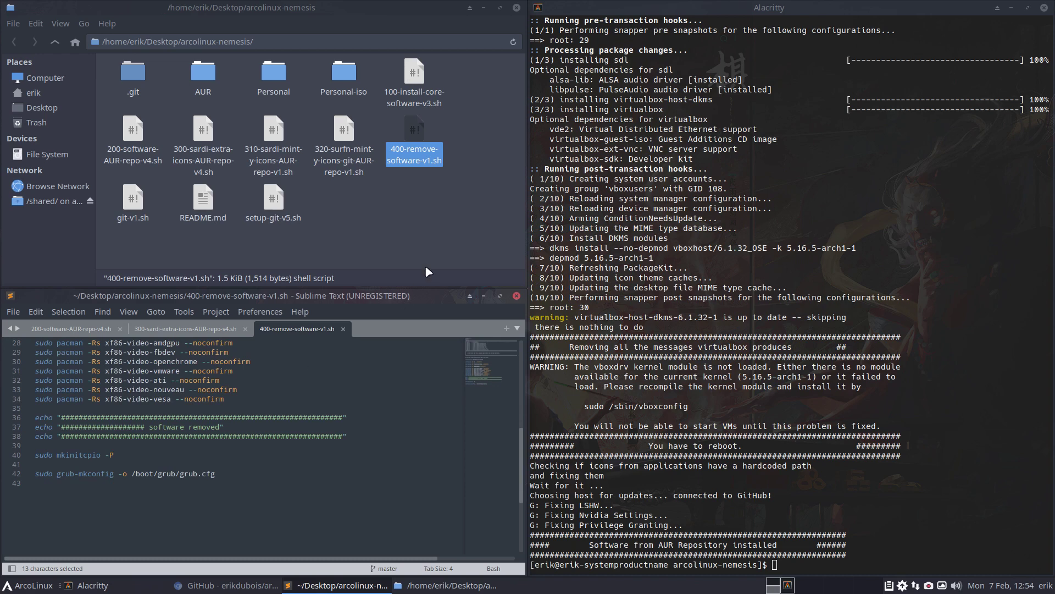
click(673, 442)
text(./400-remove-software-v1.sh)
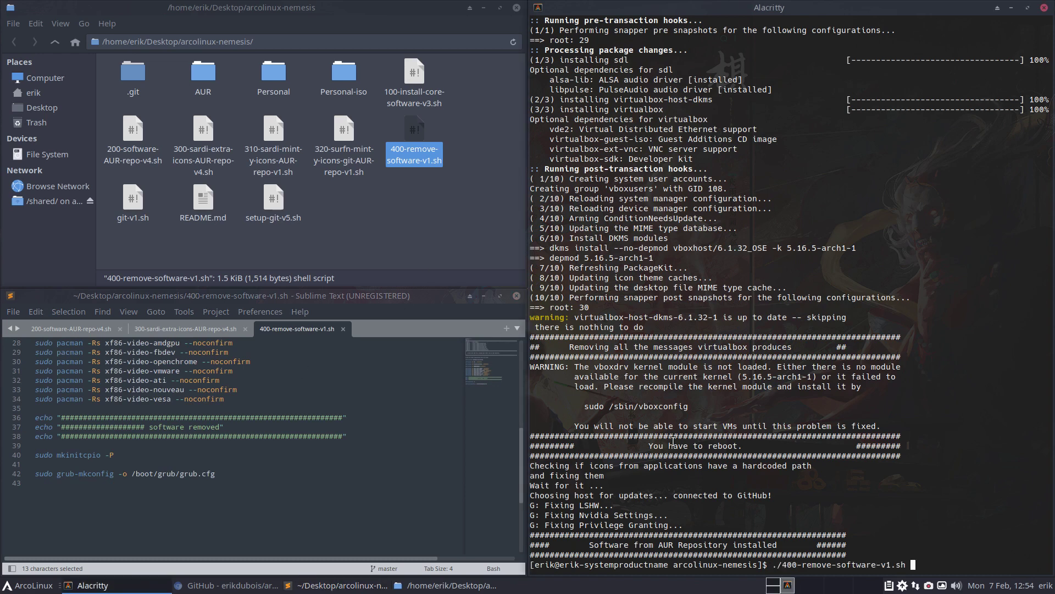
key(Return)
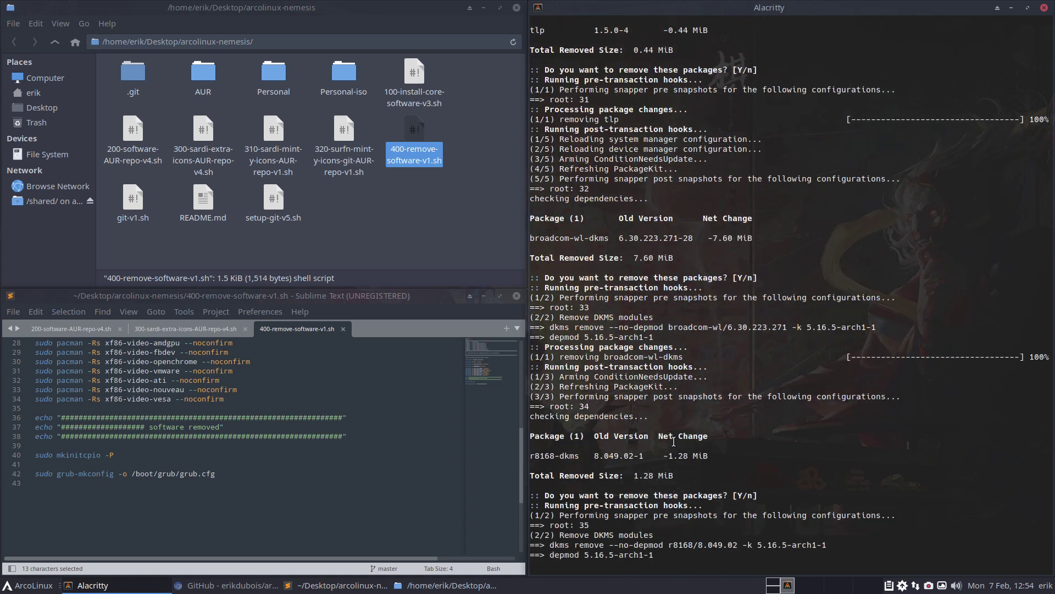
Step: Review the removal output, highlighting the target-not-found error and snapshot number 46
click(343, 423)
scroll(343, 423, up, 3)
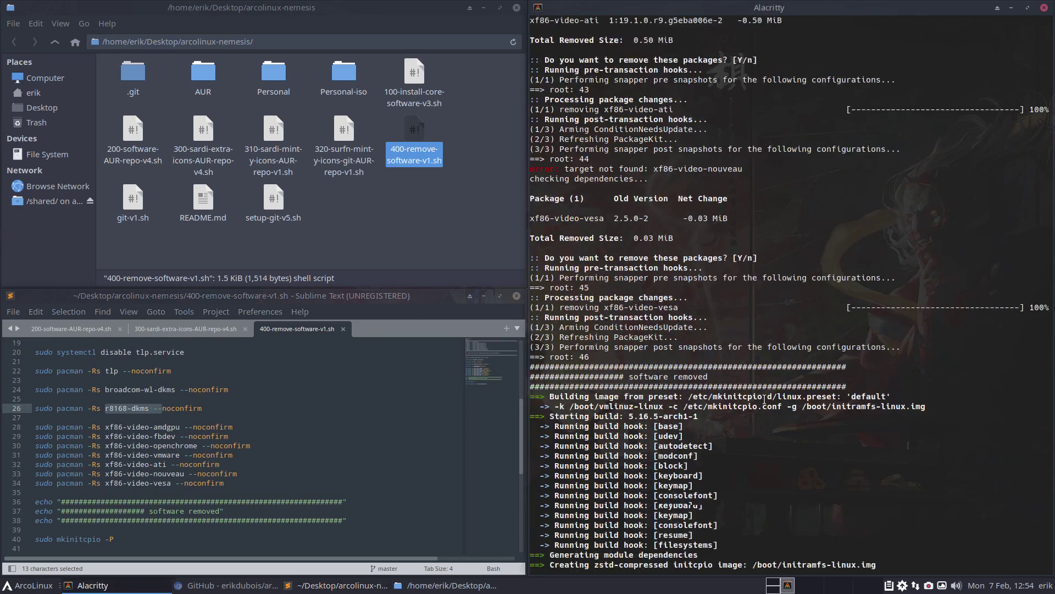
click(696, 325)
scroll(697, 324, up, 3)
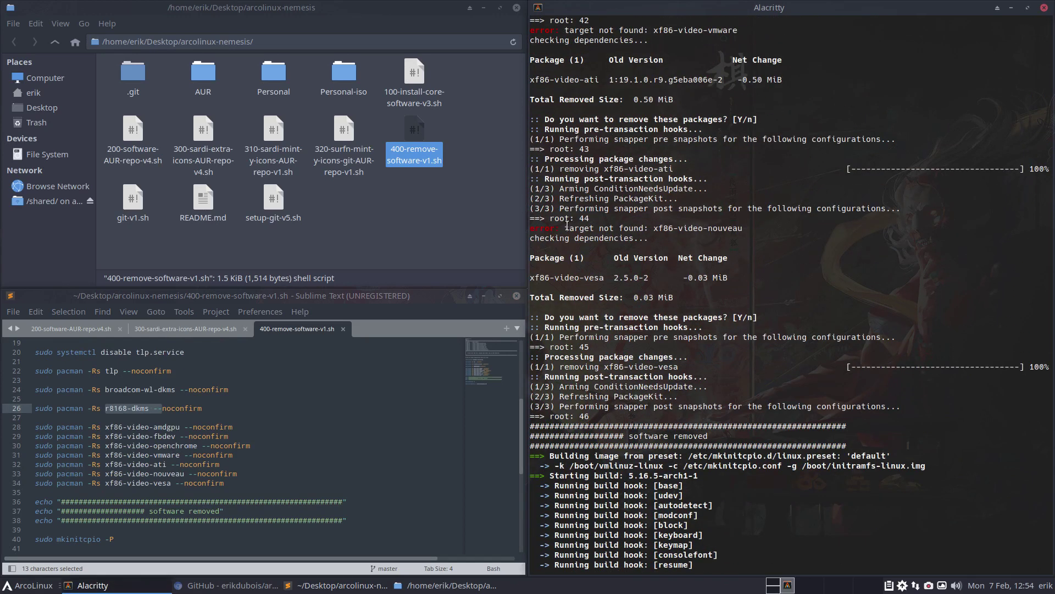
drag(567, 225, 527, 228)
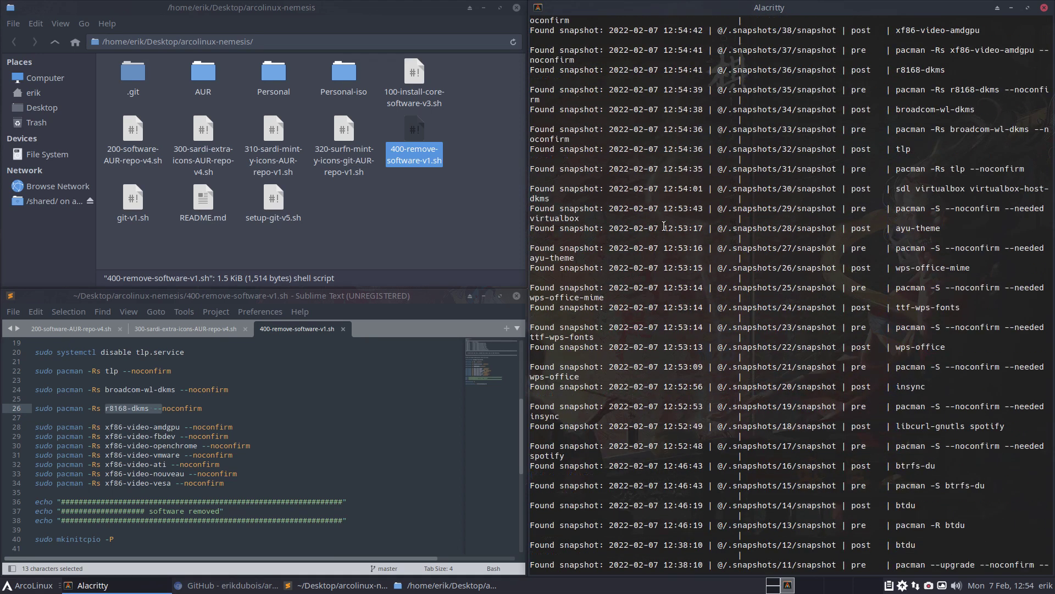
scroll(664, 226, up, 6)
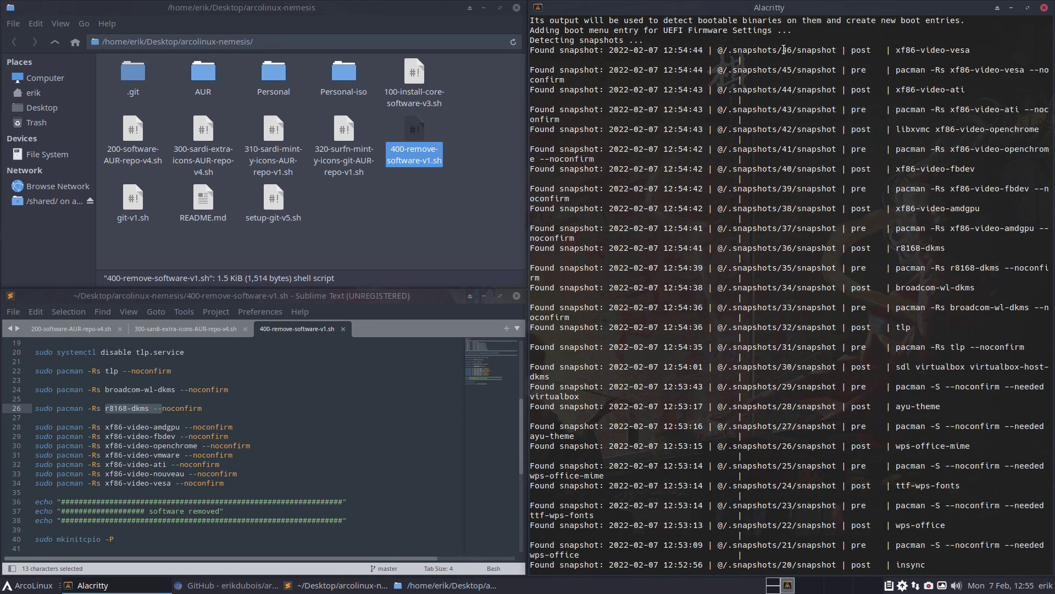
drag(783, 50, 792, 50)
Step: Open the Personal folder in the file manager and close the terminal
click(388, 207)
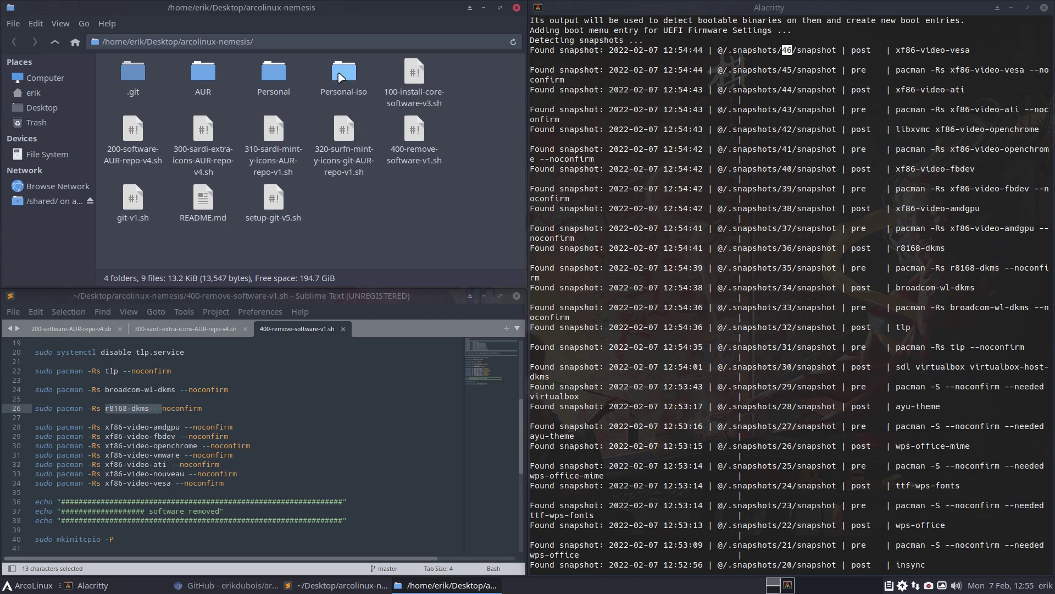
click(283, 69)
double_click(283, 71)
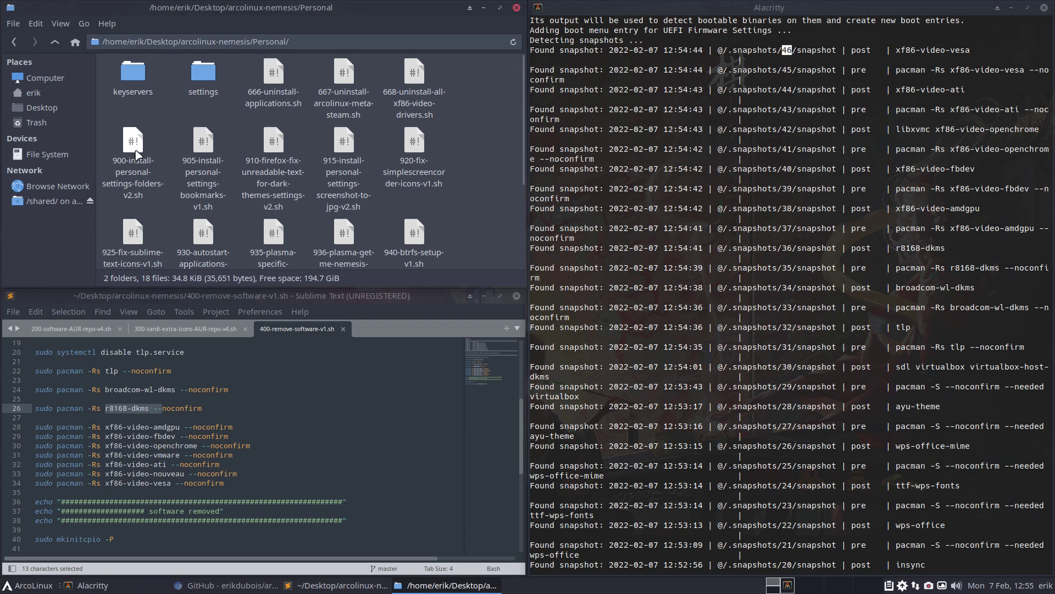
click(731, 235)
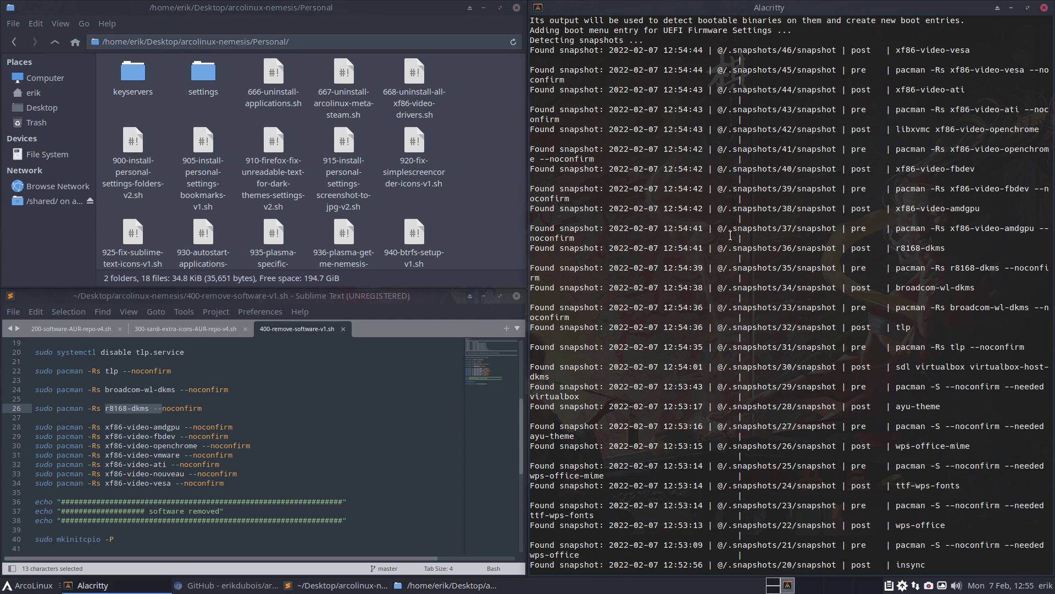
text(a)
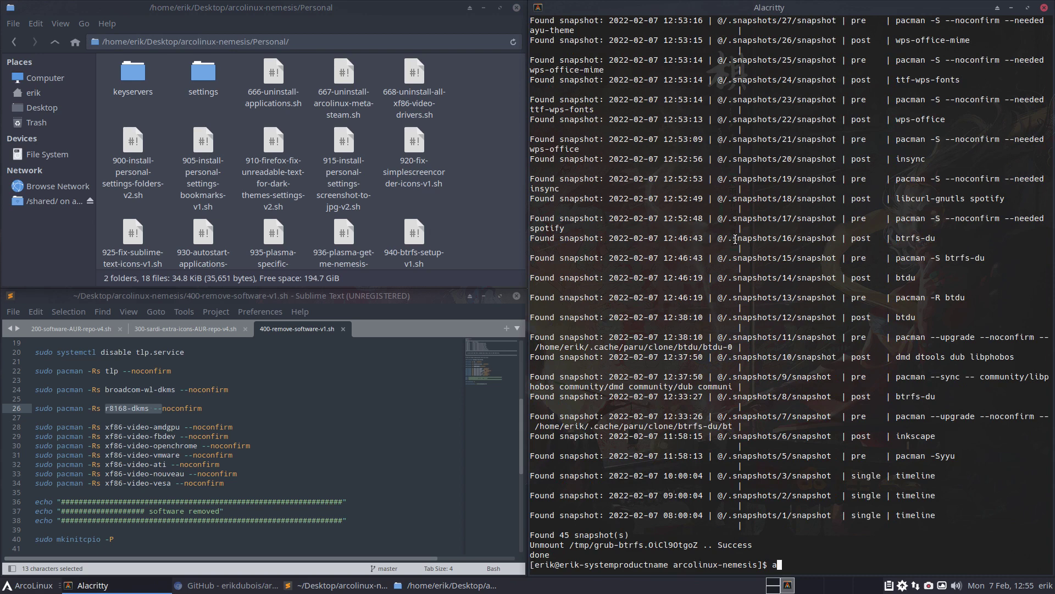
key(super+q)
Step: Open a terminal in Personal and run 900-install-personal-settings-folders-v2.sh as root
right_click(484, 154)
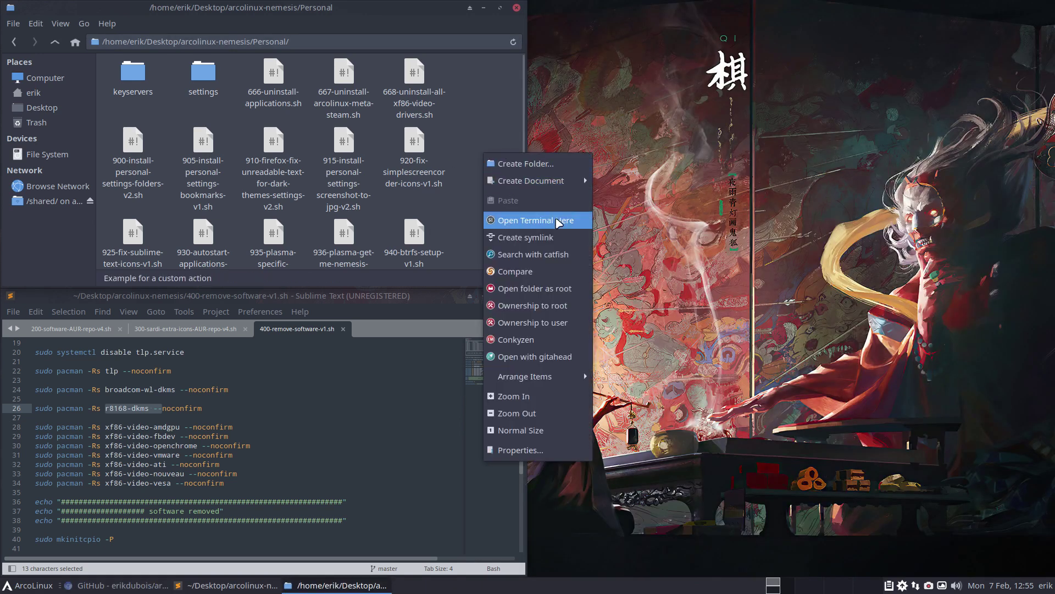
click(559, 222)
text(./)
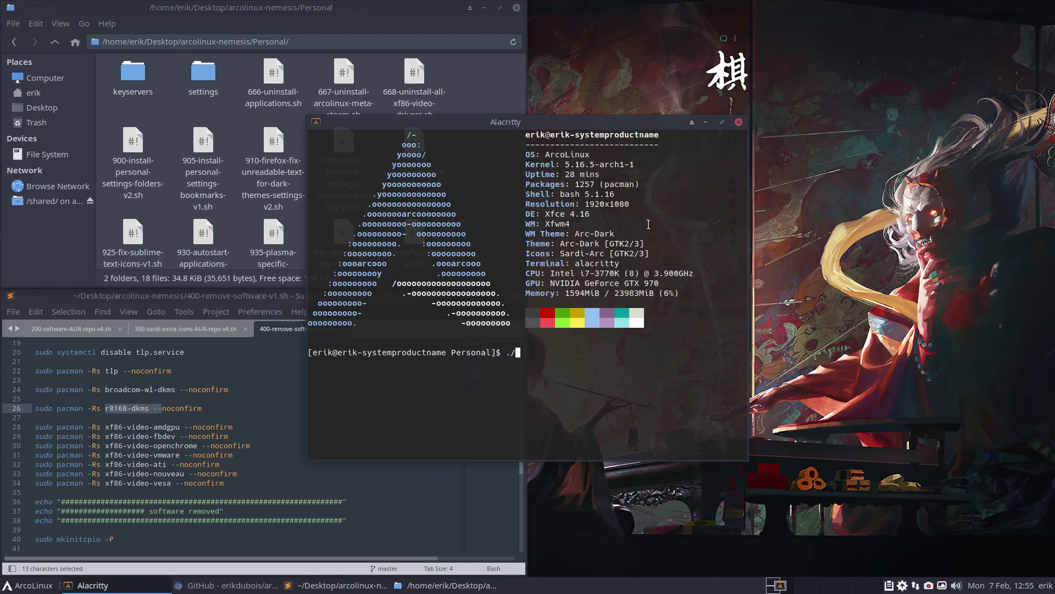
text(900)
key(Tab)
key(Return)
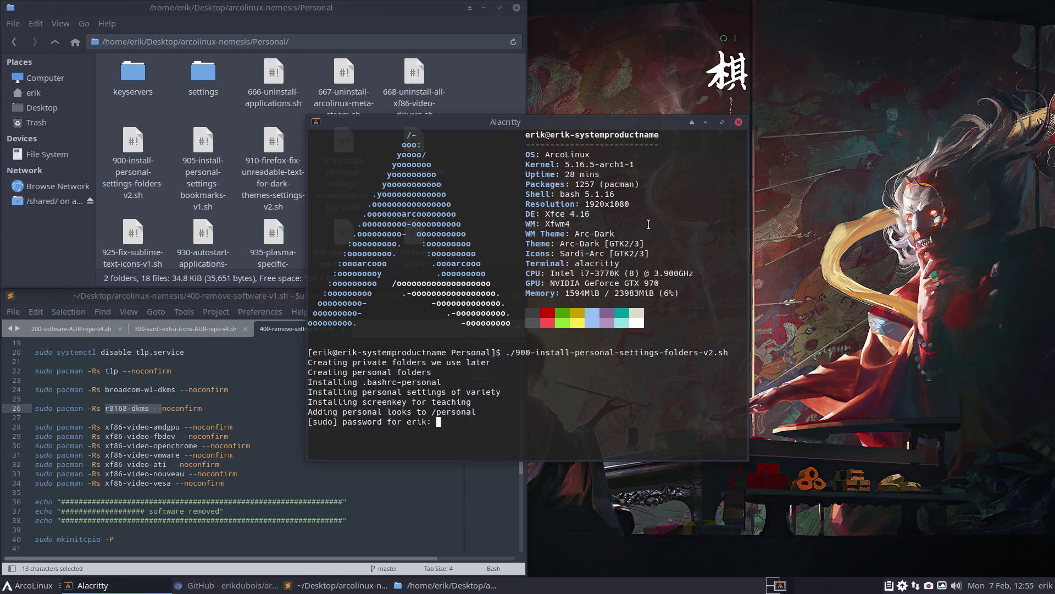
key(Return)
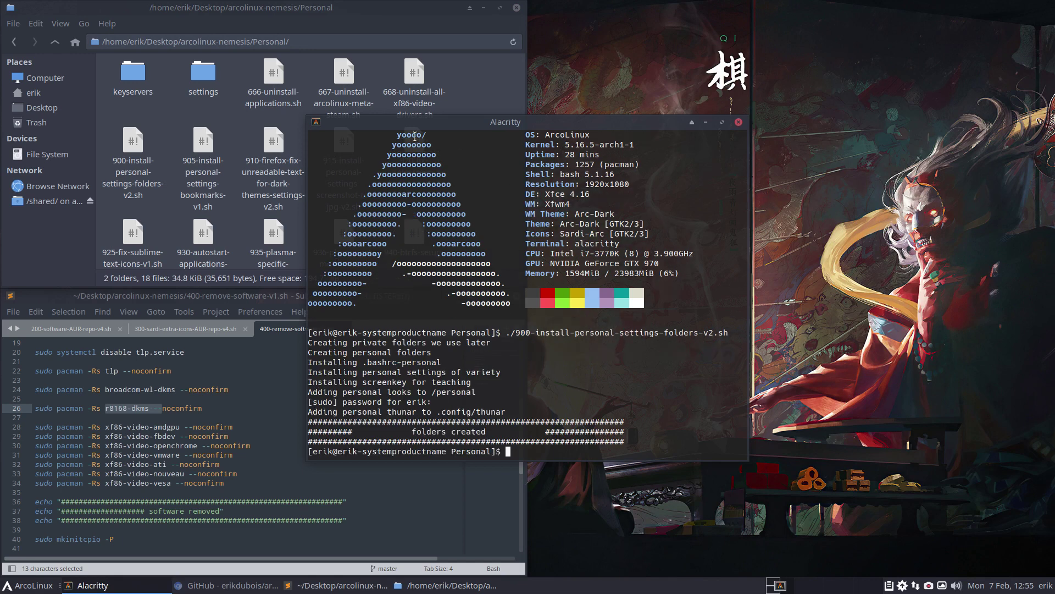
Step: Run 905-install-personal-settings-bookmarks-v1.sh to add the Thunar sidebar bookmarks
drag(449, 128, 698, 77)
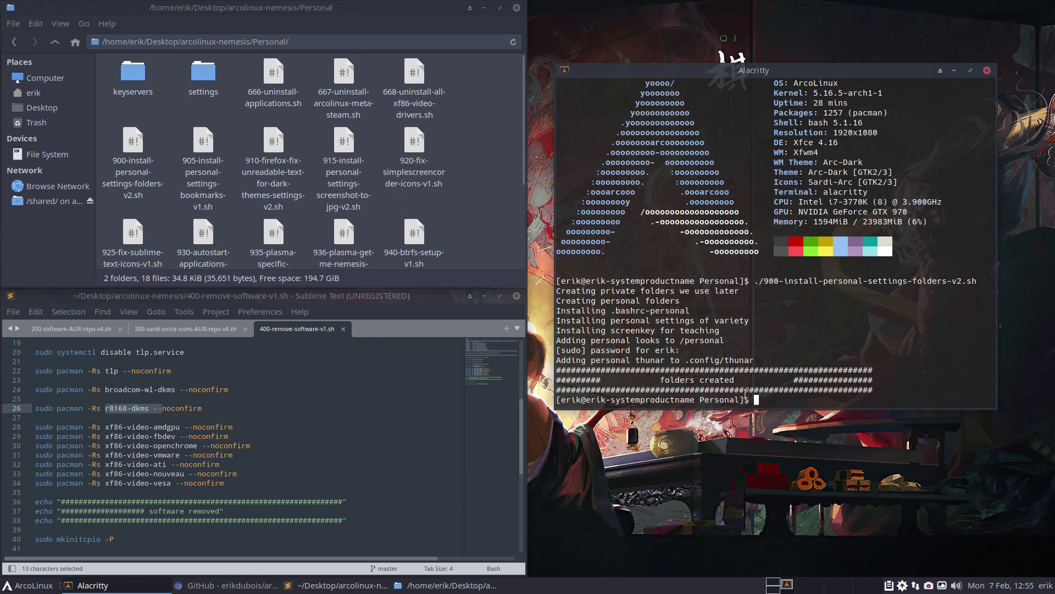
text(./905)
key(Tab)
key(Return)
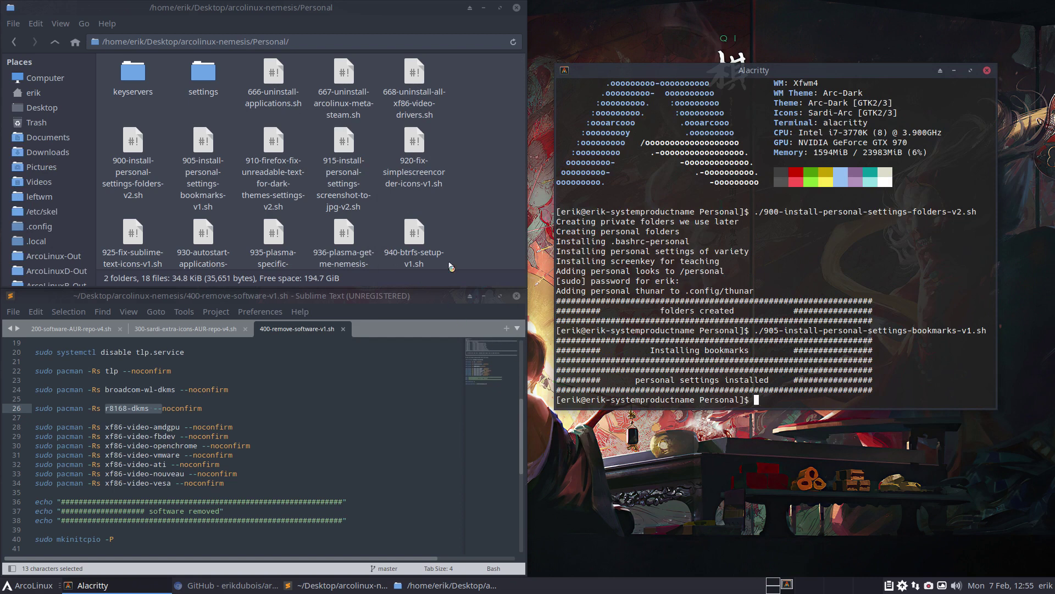
Step: Inspect the new Places bookmarks in maximized Thunar, dismiss a Dropbox error, and close the window
click(498, 7)
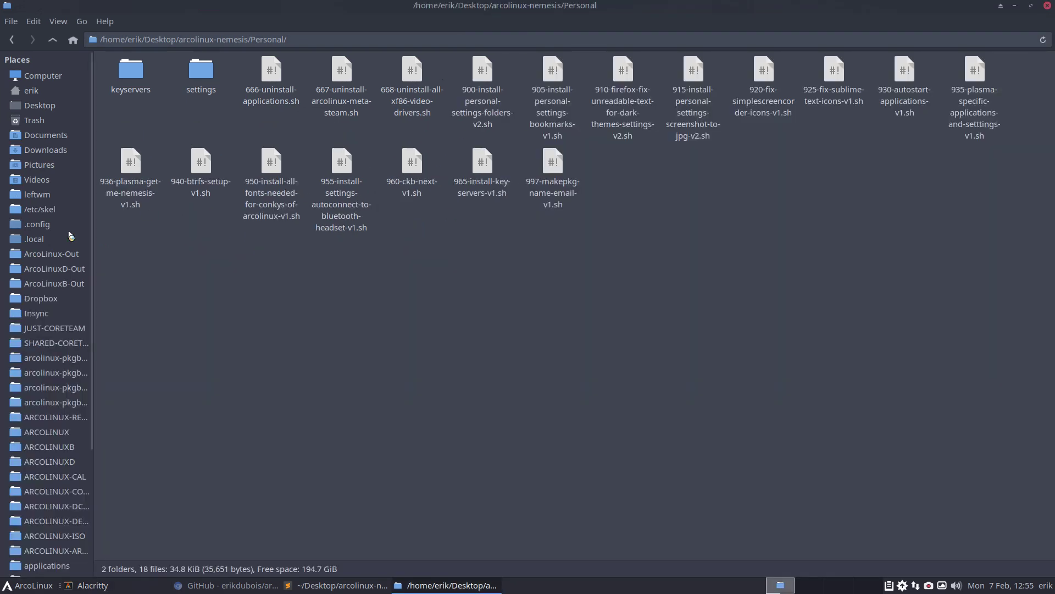
drag(95, 258, 155, 278)
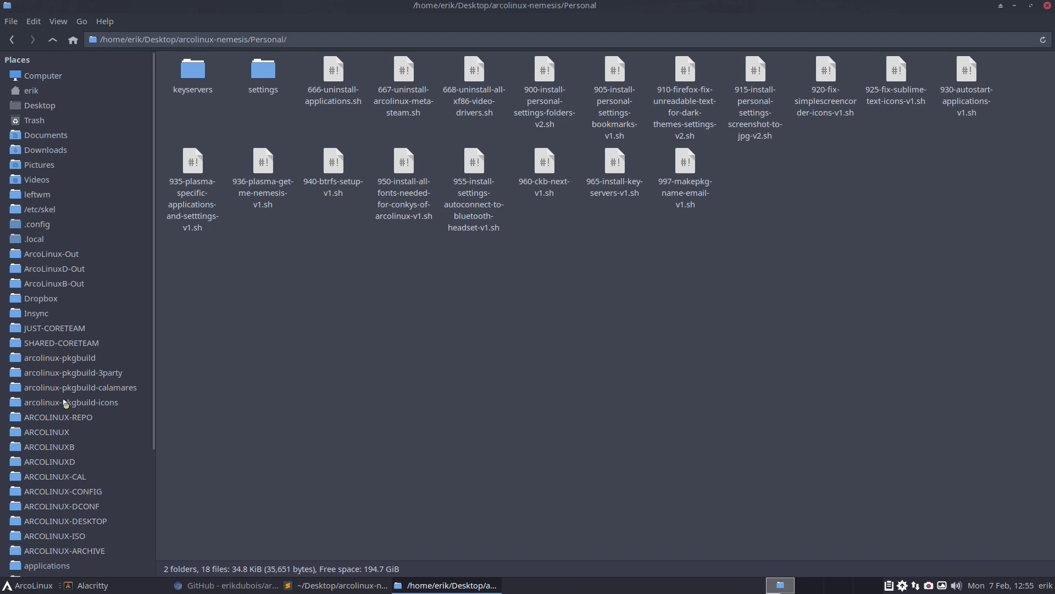
click(44, 298)
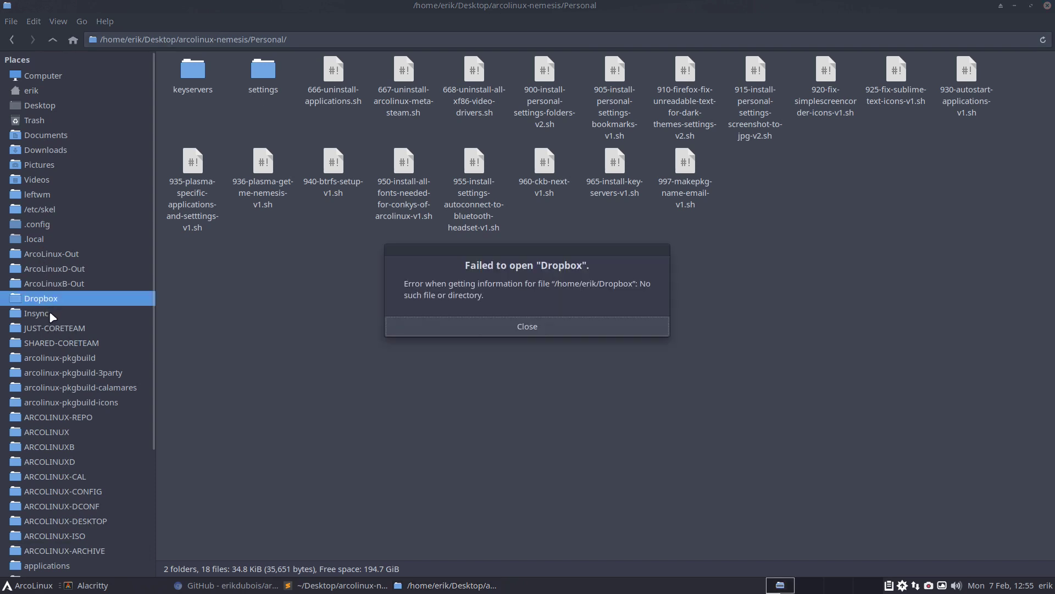
click(449, 328)
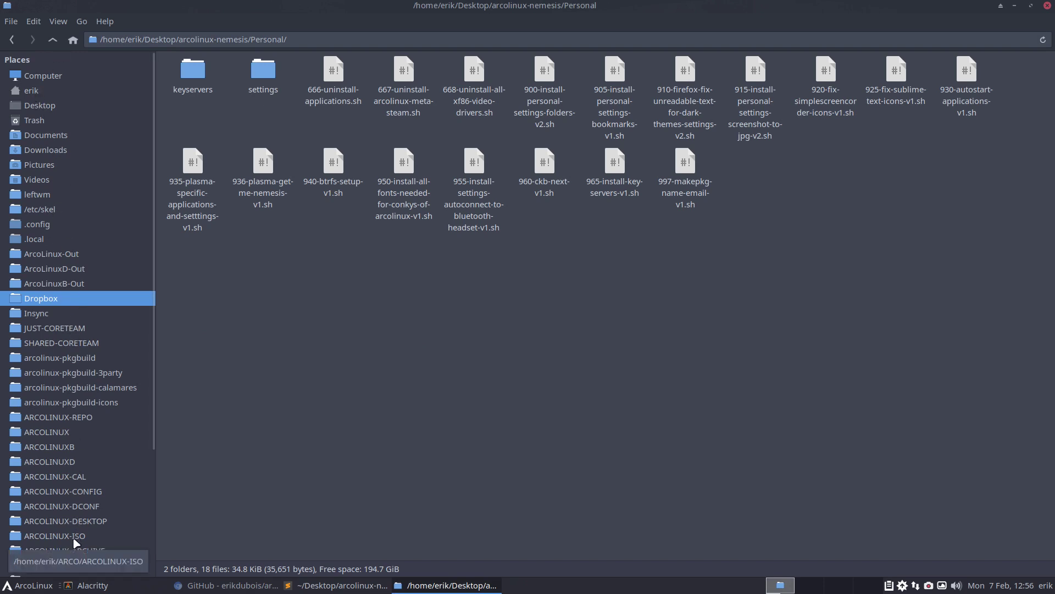
scroll(74, 536, down, 5)
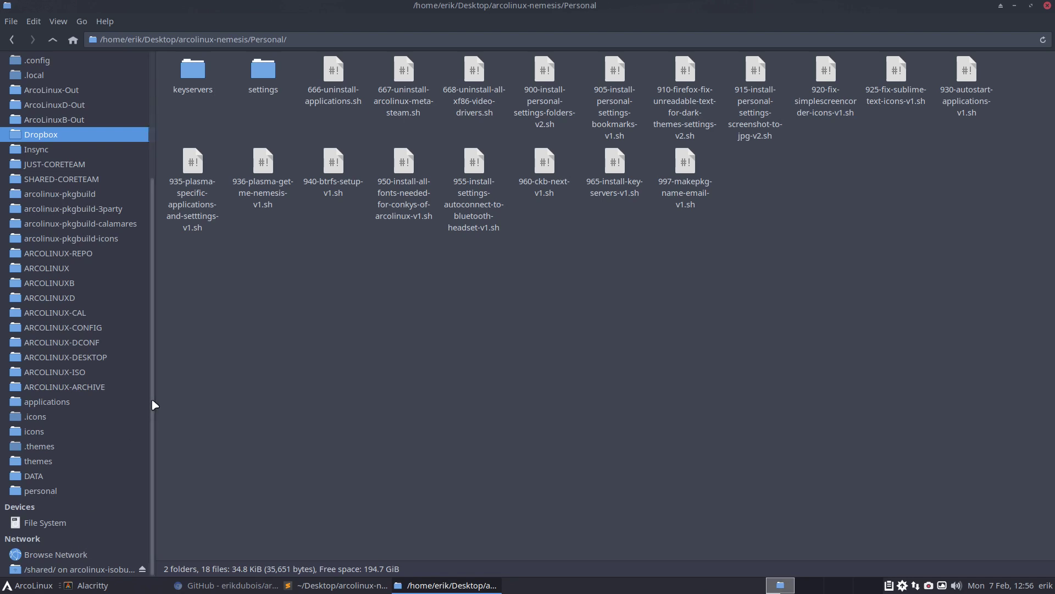
click(1047, 6)
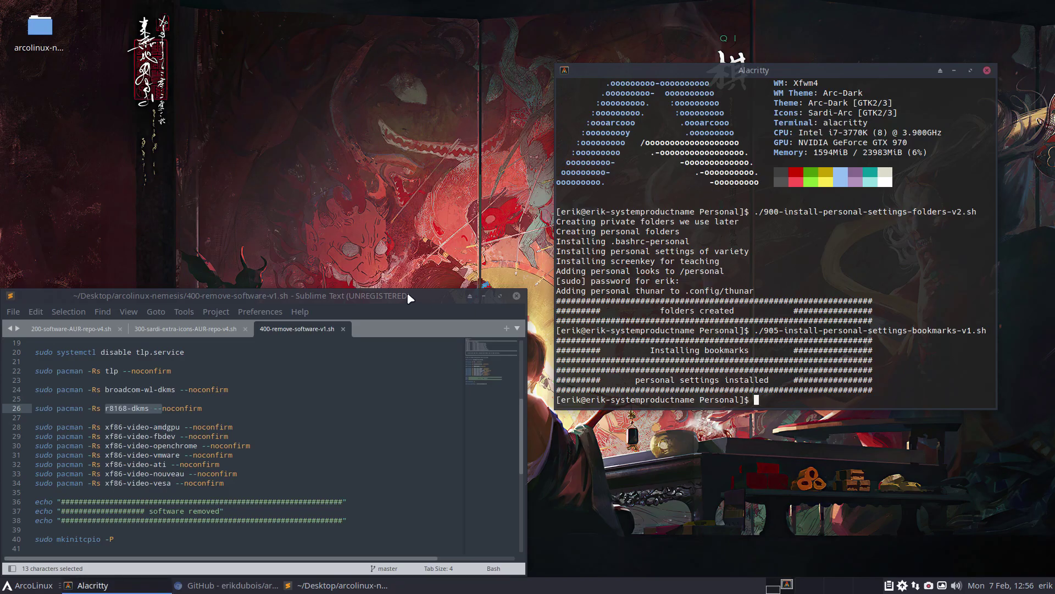
Step: Close the 400, 300 and 200 script tabs, Sublime Text, and the terminal
drag(396, 296, 341, 143)
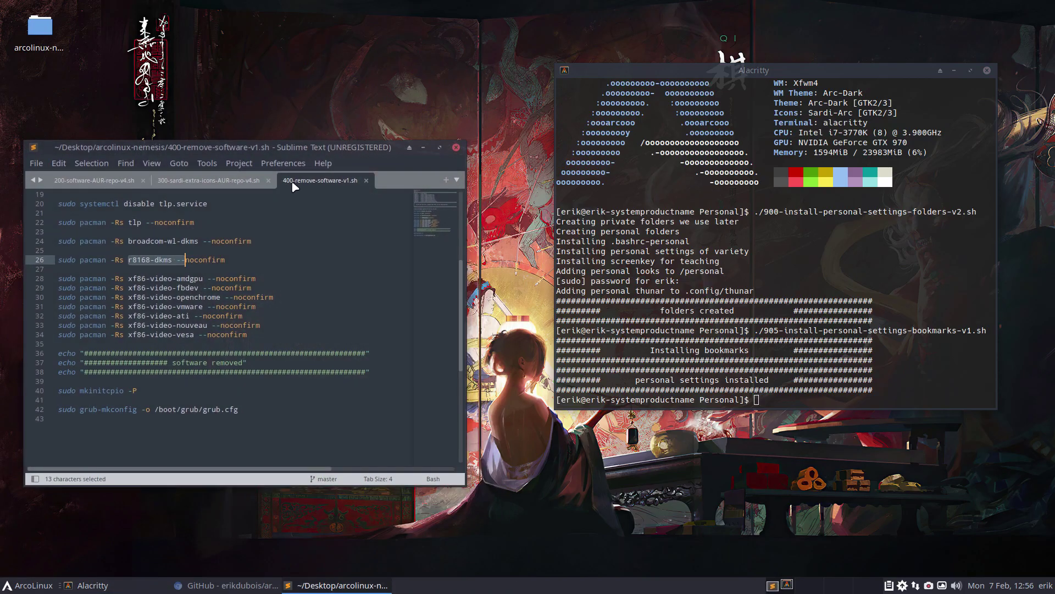
click(366, 180)
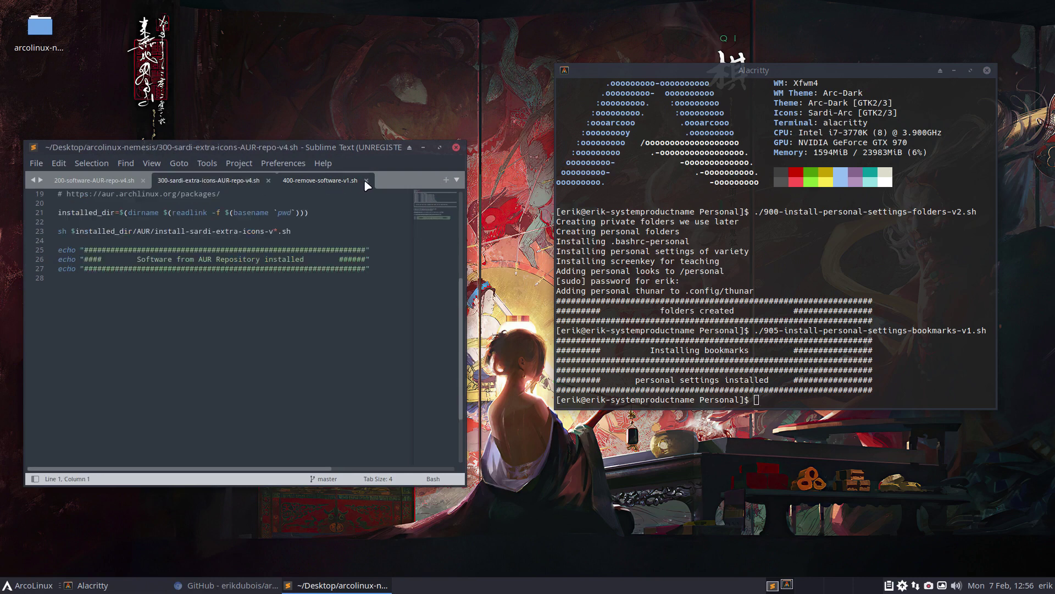
click(268, 181)
click(144, 180)
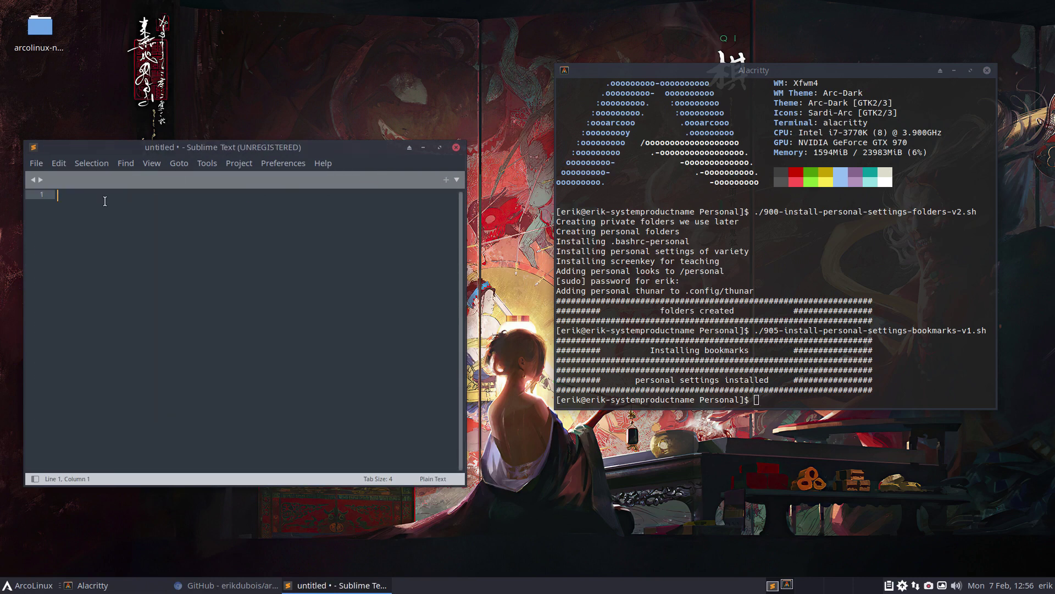
click(456, 148)
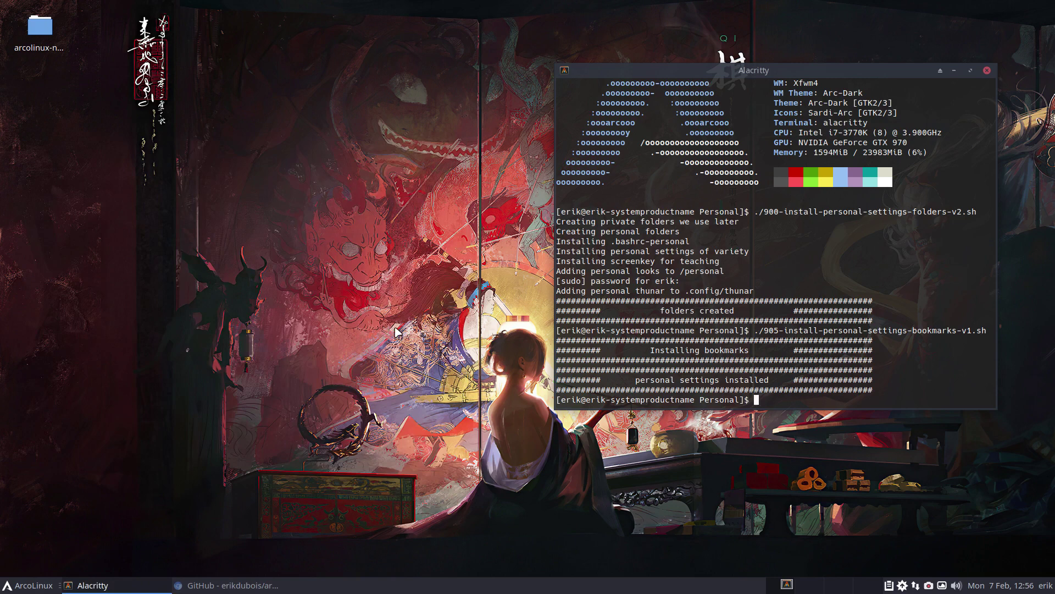
click(987, 70)
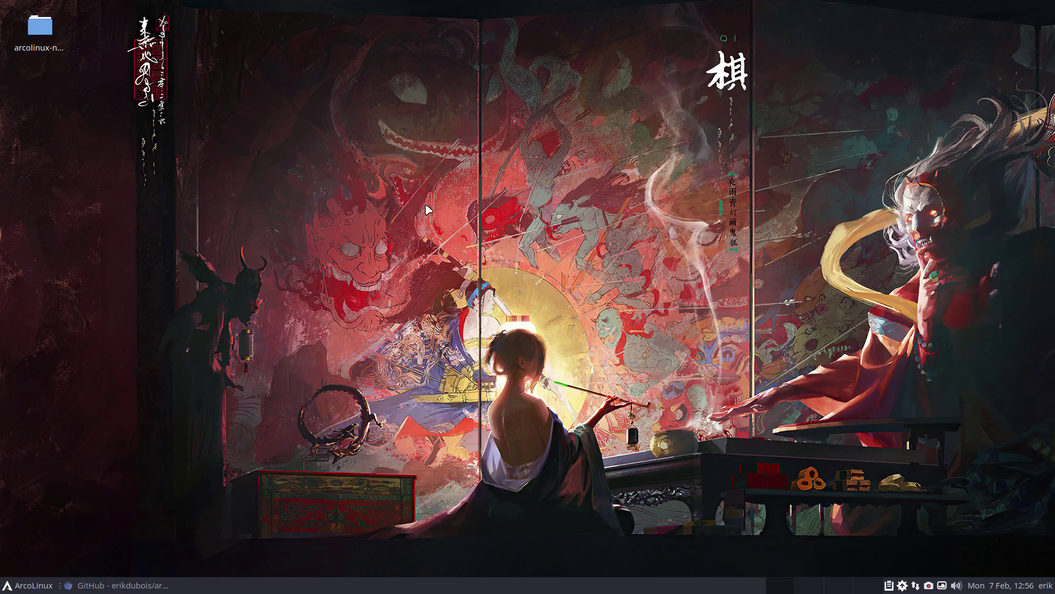
Step: Browse in a new Thunar window to the root file system's .snapshots folder
key(super+shift+Return)
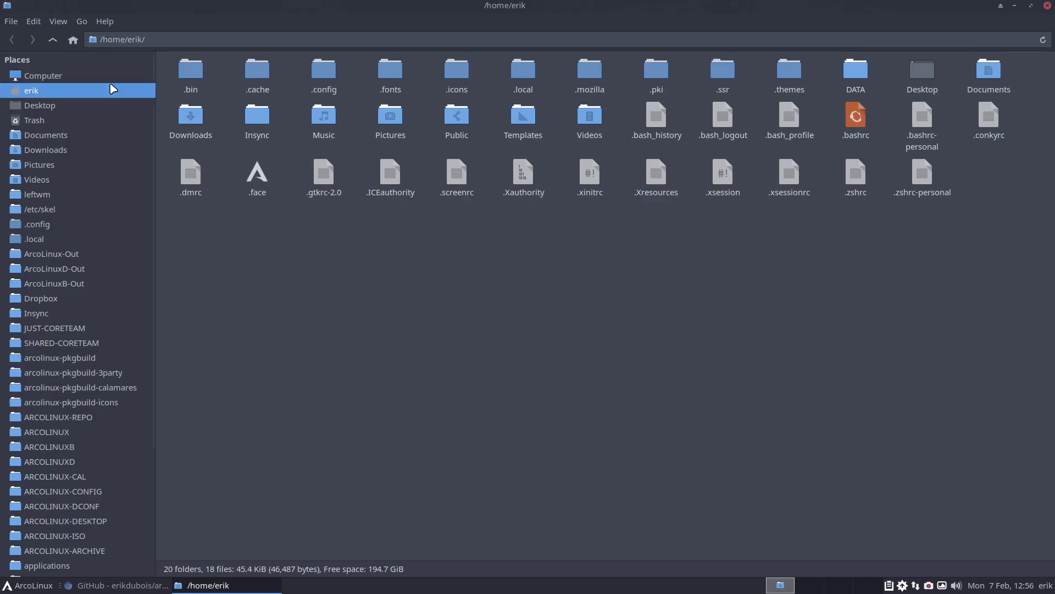
click(88, 77)
double_click(258, 81)
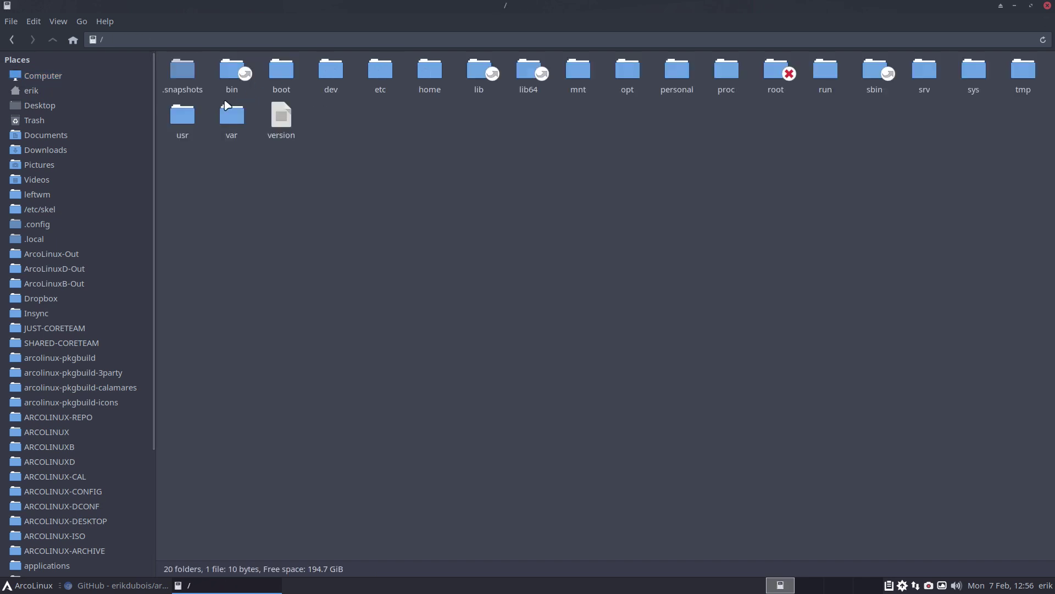
double_click(181, 71)
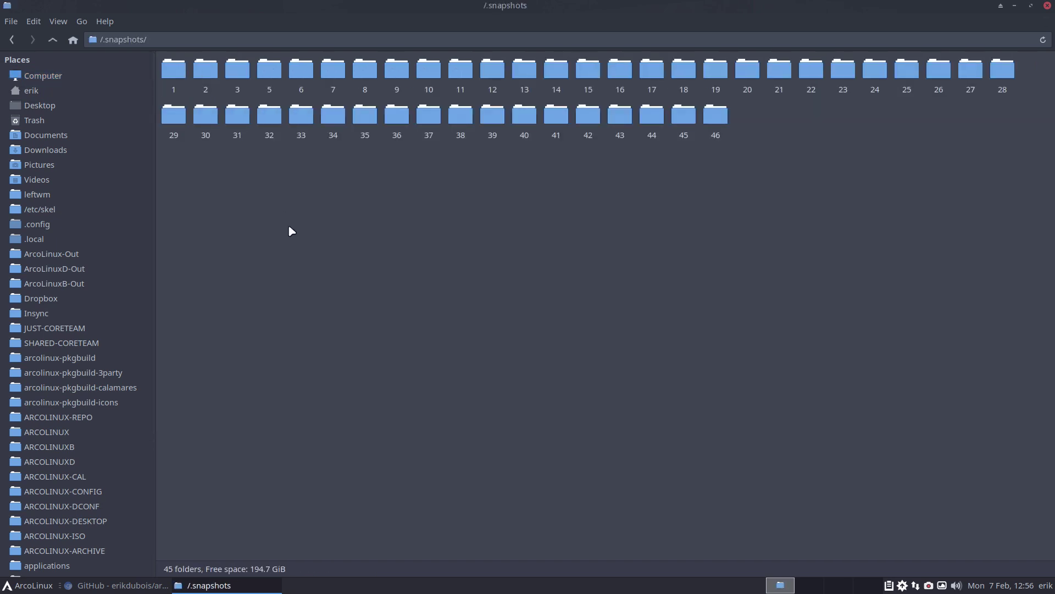
Step: Run btrfs-du, rerun it with sudo after the root warning, and maximize the terminal
key(super+Return)
text(bt)
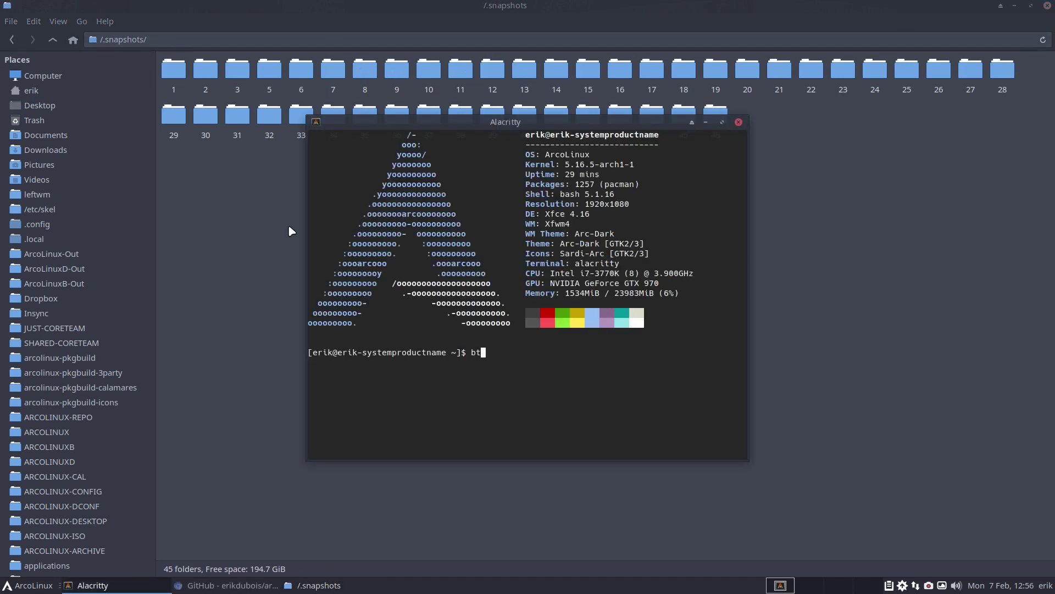
text(rfs-du)
key(Return)
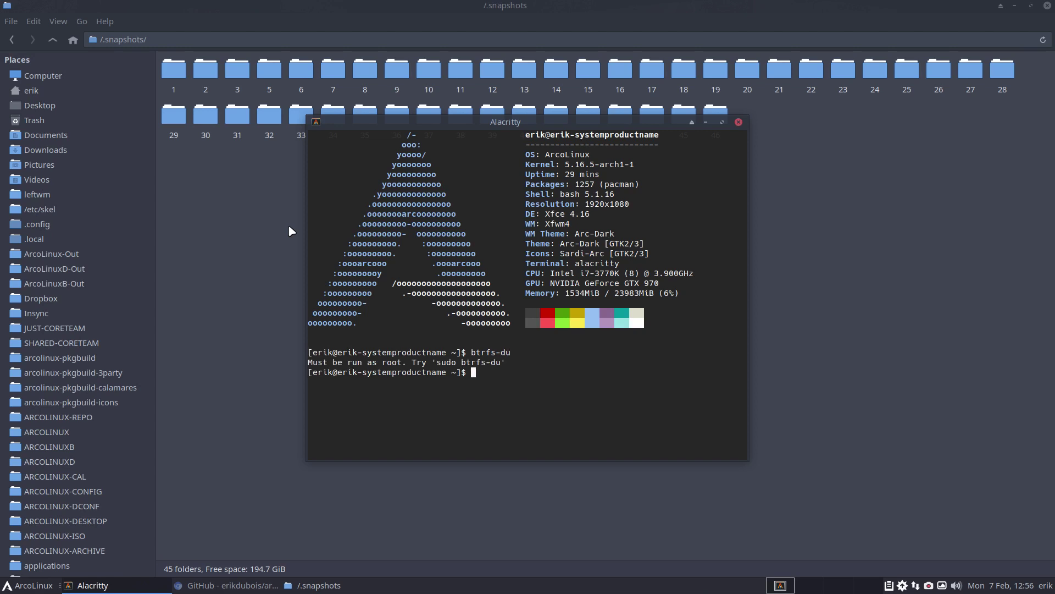
key(Up)
key(Left)
key(Left)
key(Left)
key(Left)
key(Left)
key(Left)
key(Left)
key(Left)
text(sudo)
key(Return)
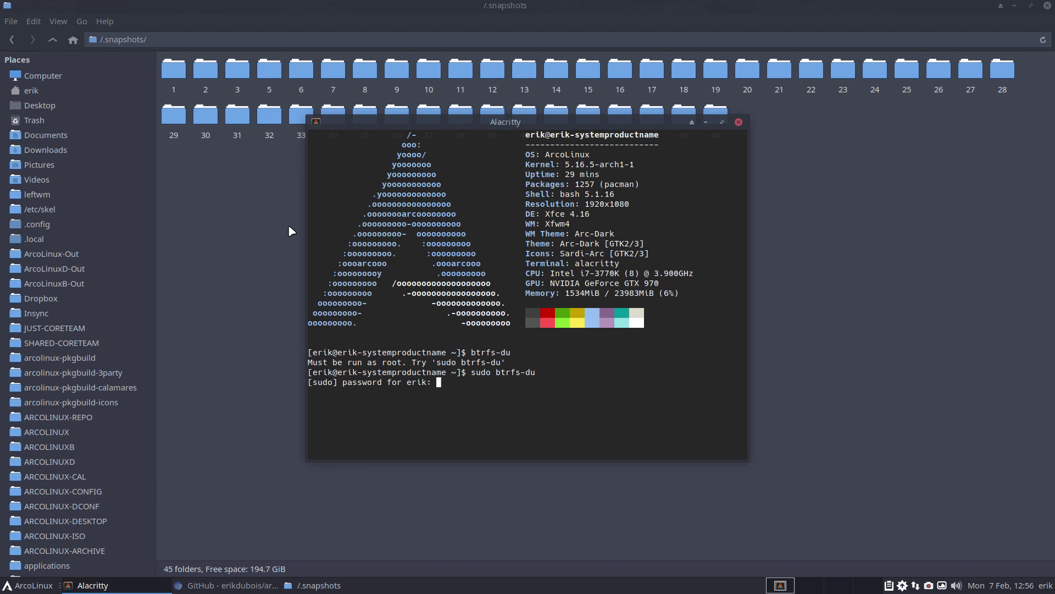
key(Return)
click(722, 121)
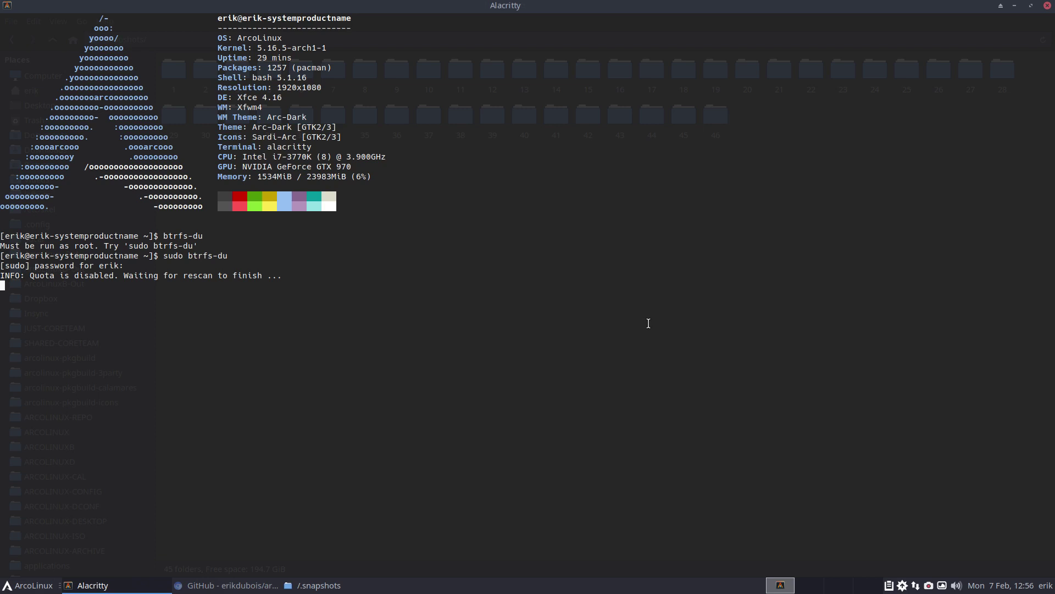
Step: Launch BTRFS Assistant from the Settings manager and submit the account password
click(37, 588)
click(19, 565)
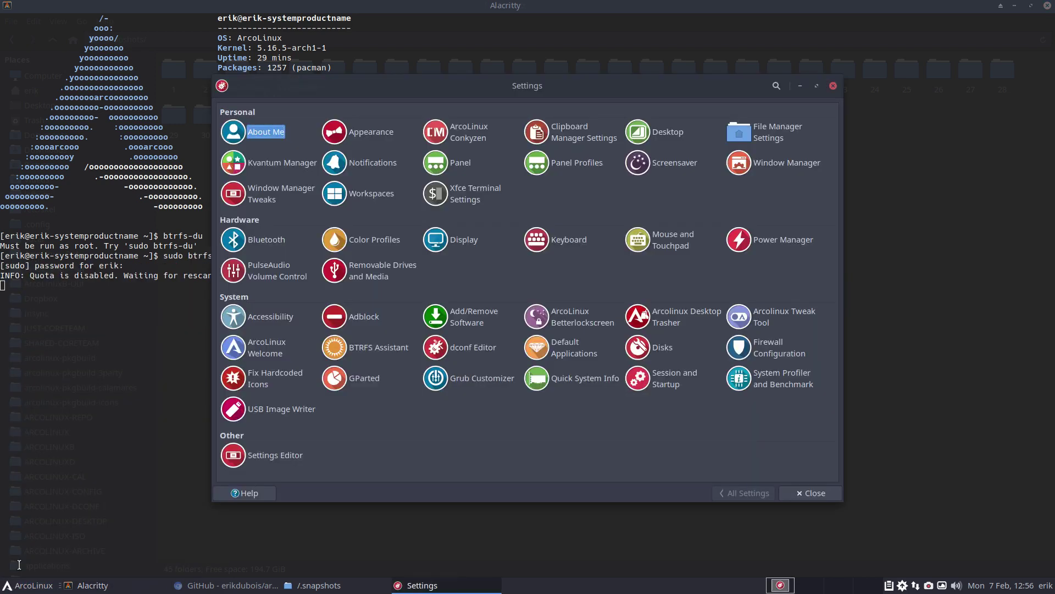
click(357, 347)
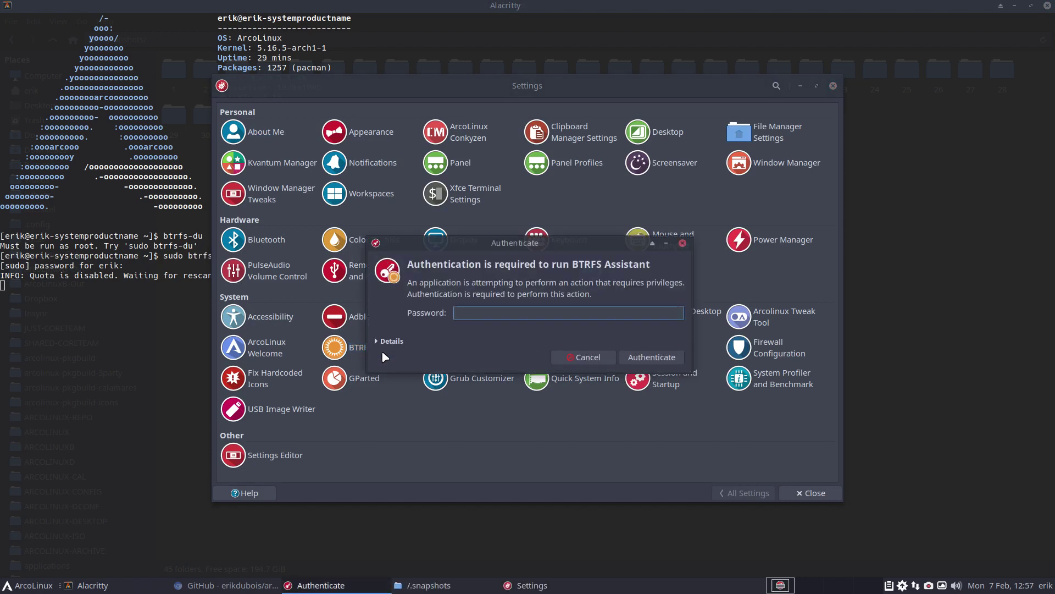
text(*****)
key(Return)
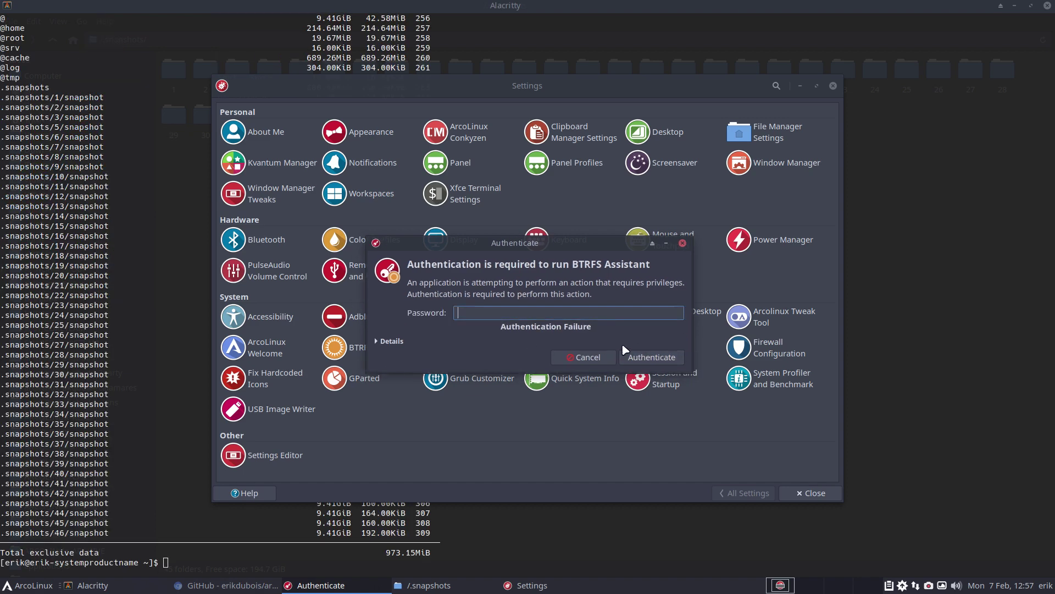
Step: Re-enter the password to authenticate, review the BTRFS filesystem overview, then close BTRFS Assistant
text(****)
key(Return)
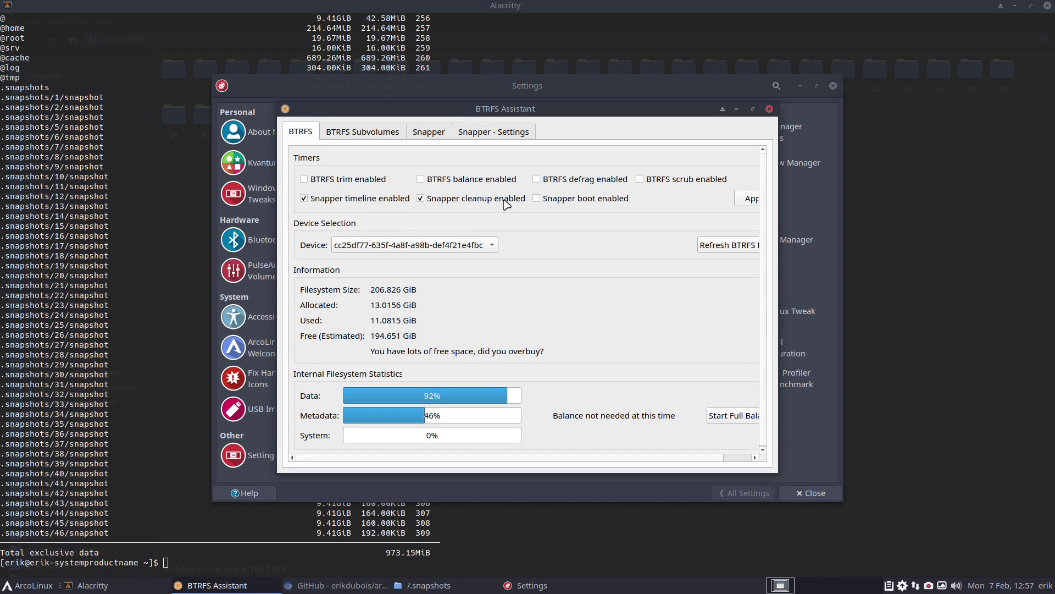
click(769, 109)
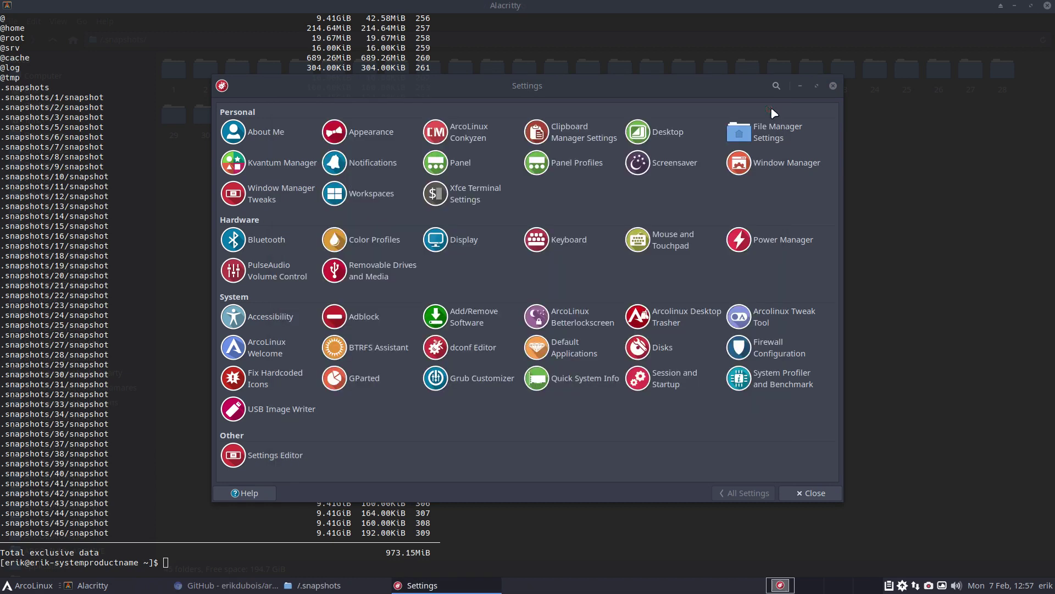
Step: Close the Settings manager and, after reading the 973.15MiB btrfs-du total, the Alacritty terminal
click(833, 86)
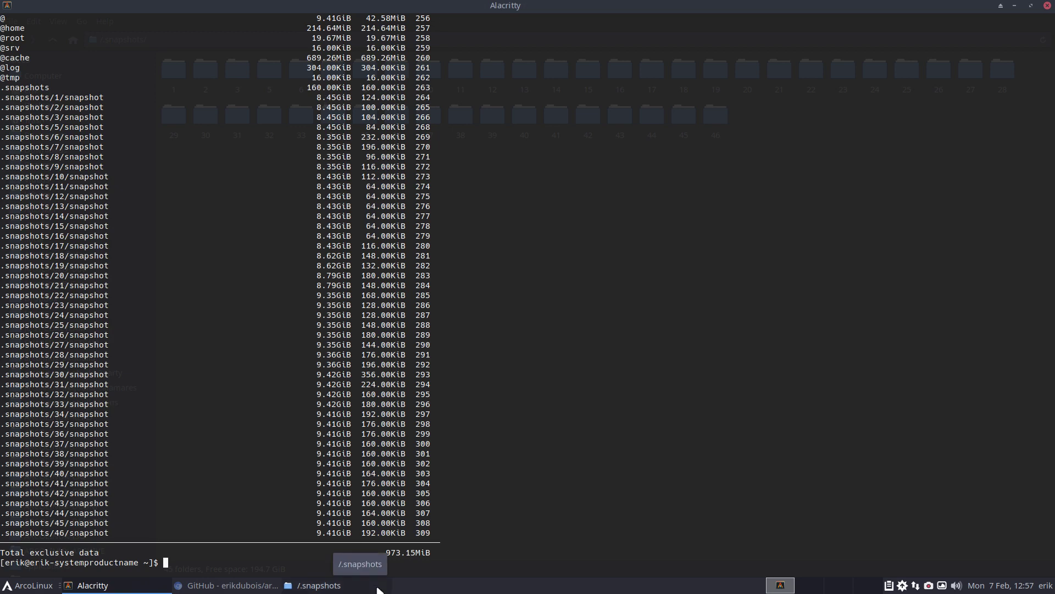
click(1047, 7)
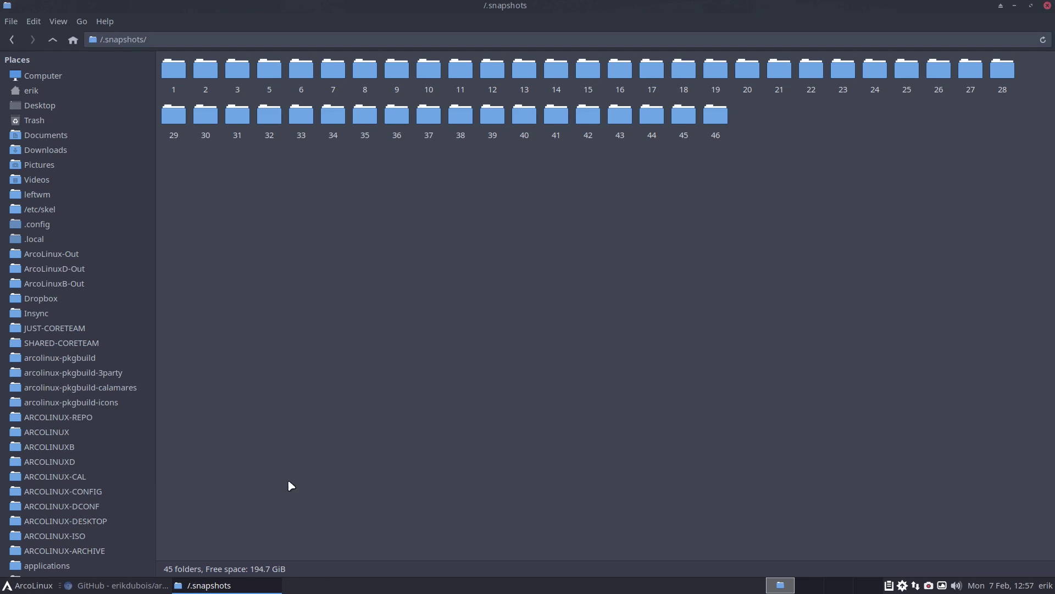
Step: Browse the Whisker menu's Accessories, Development, Graphics, Multimedia and Internet categories
click(33, 585)
click(42, 360)
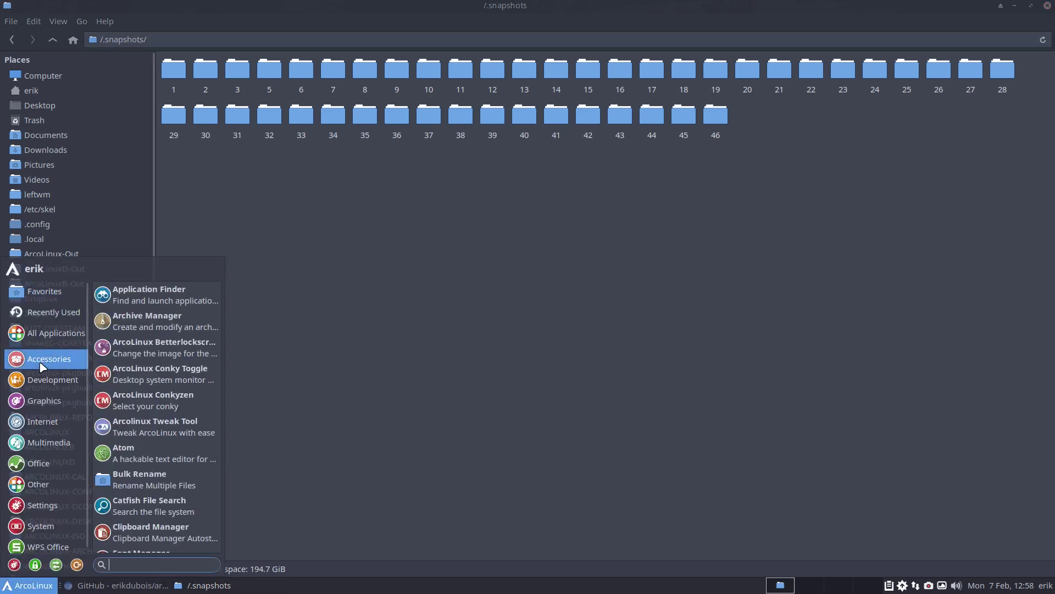
scroll(156, 431, down, 6)
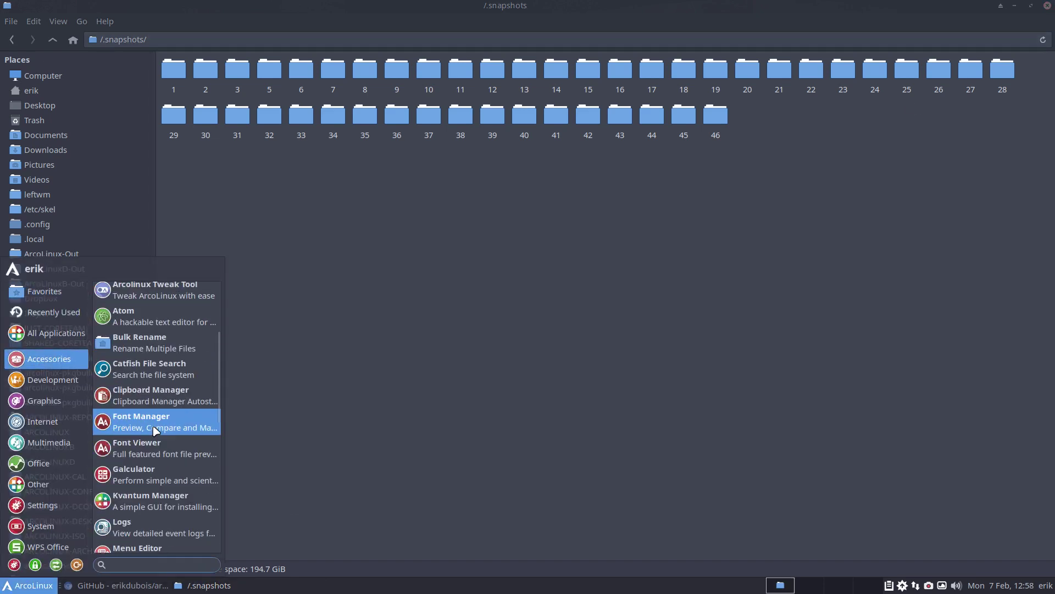
click(51, 382)
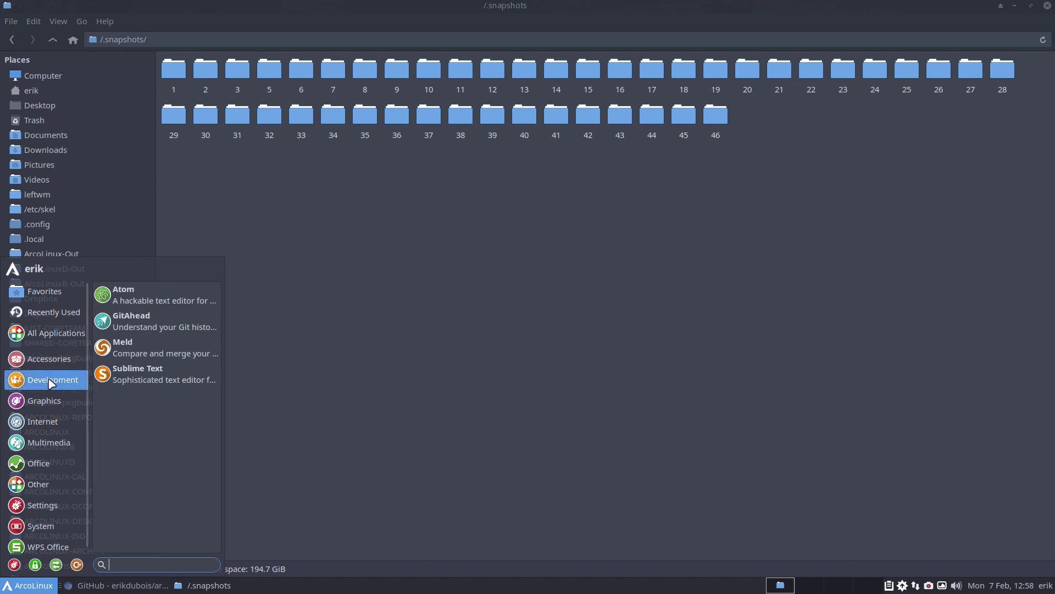
click(51, 399)
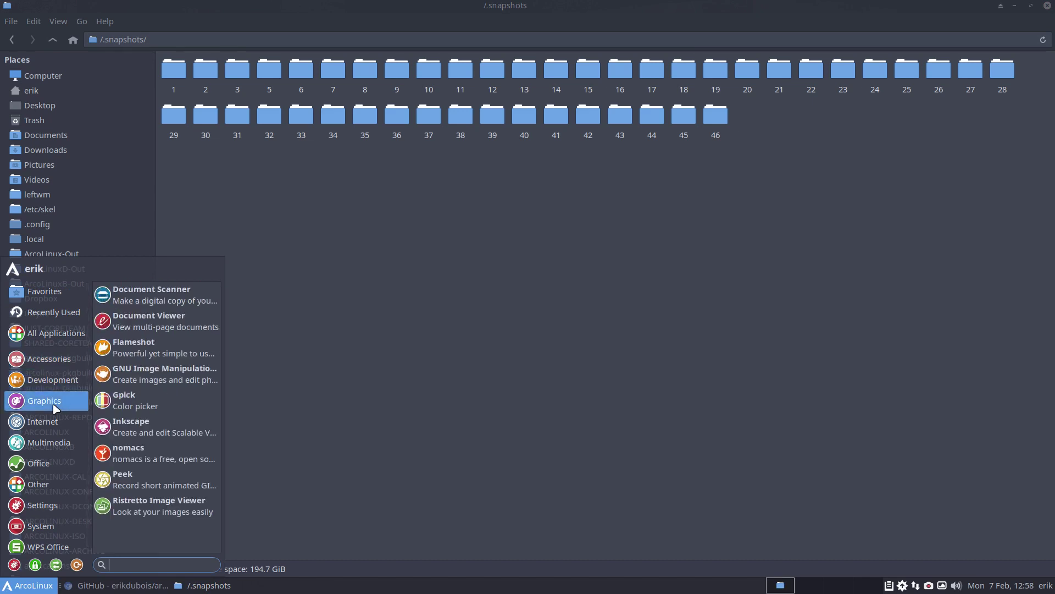
click(50, 441)
click(52, 426)
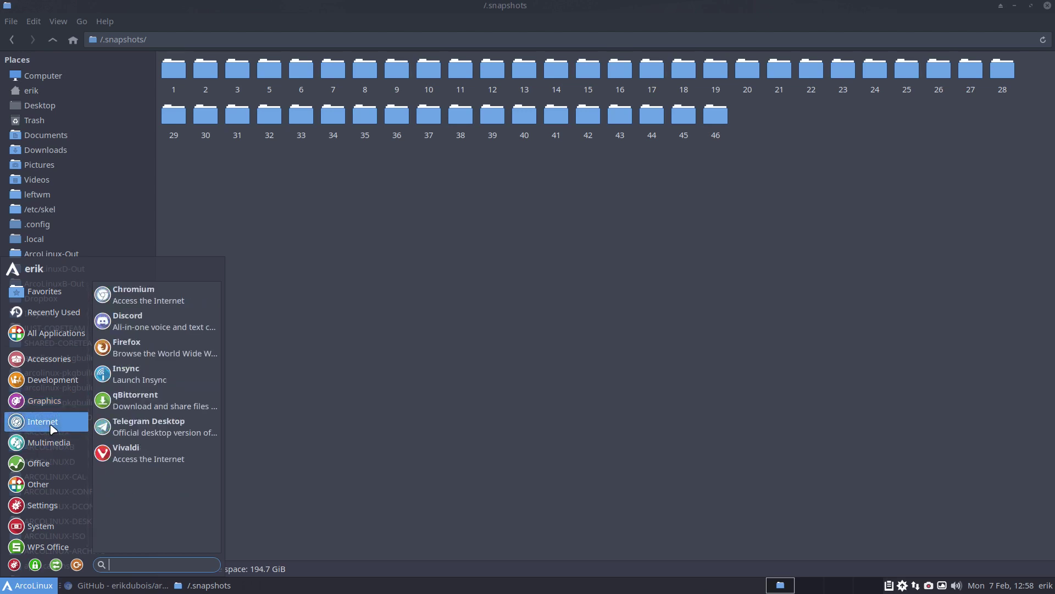
Step: Browse the Multimedia, Office, Other, Settings and System categories, then dismiss the menu
click(54, 445)
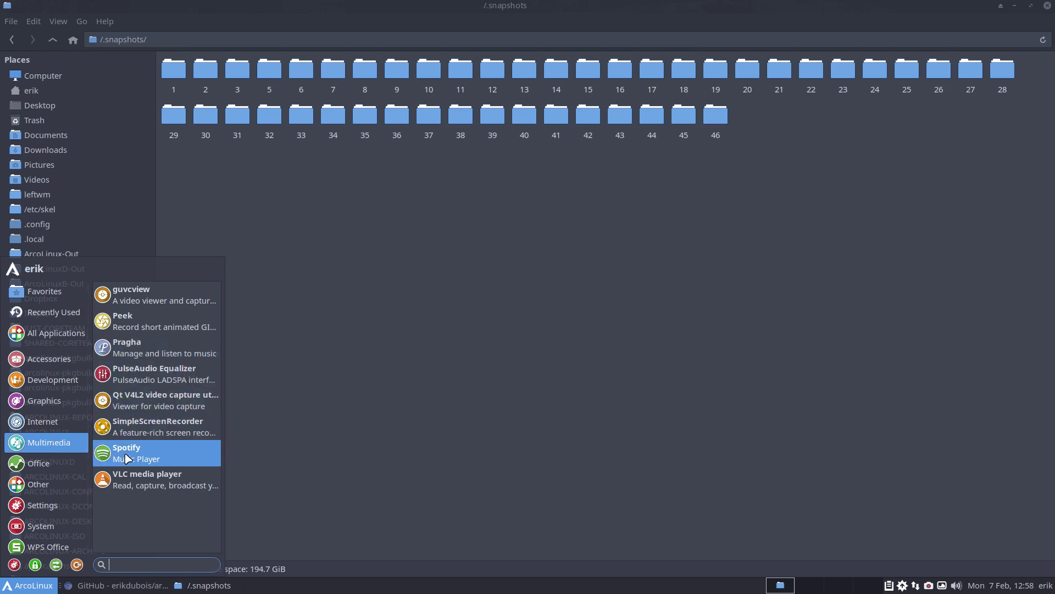
click(59, 465)
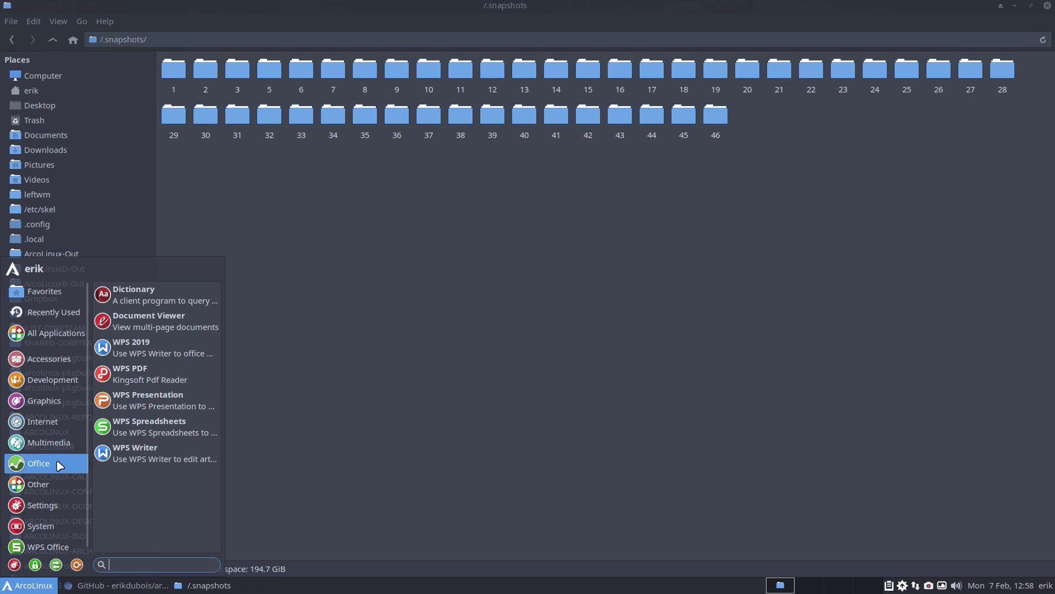
click(61, 486)
click(52, 504)
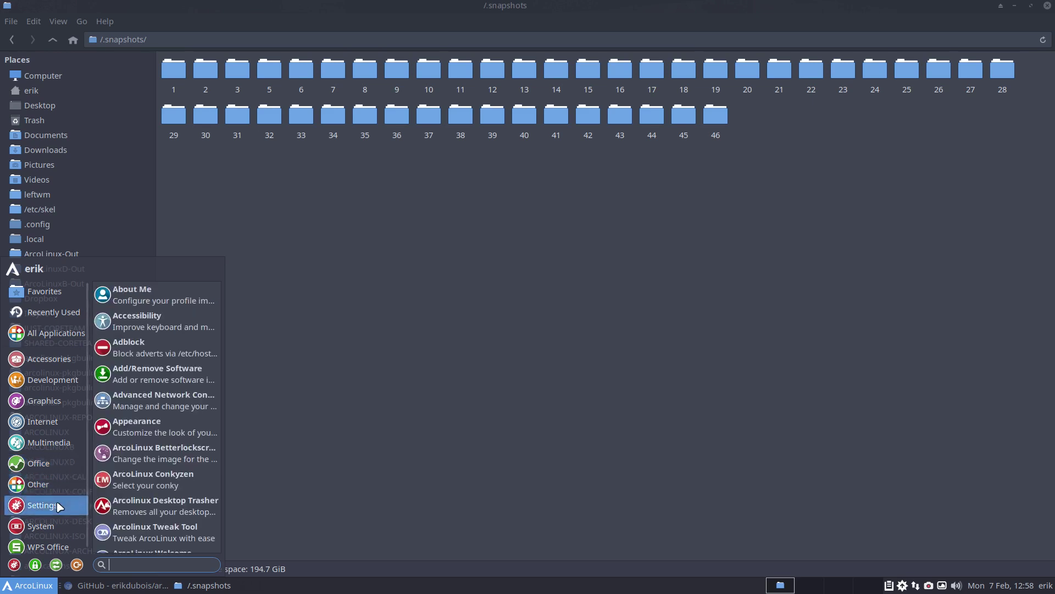
click(50, 527)
click(415, 376)
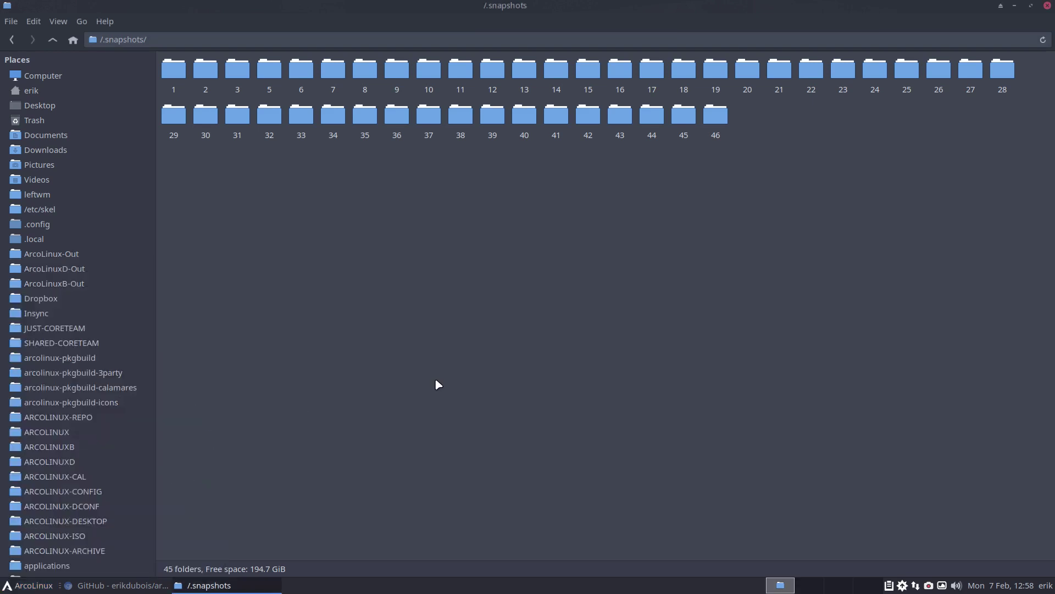
click(1047, 6)
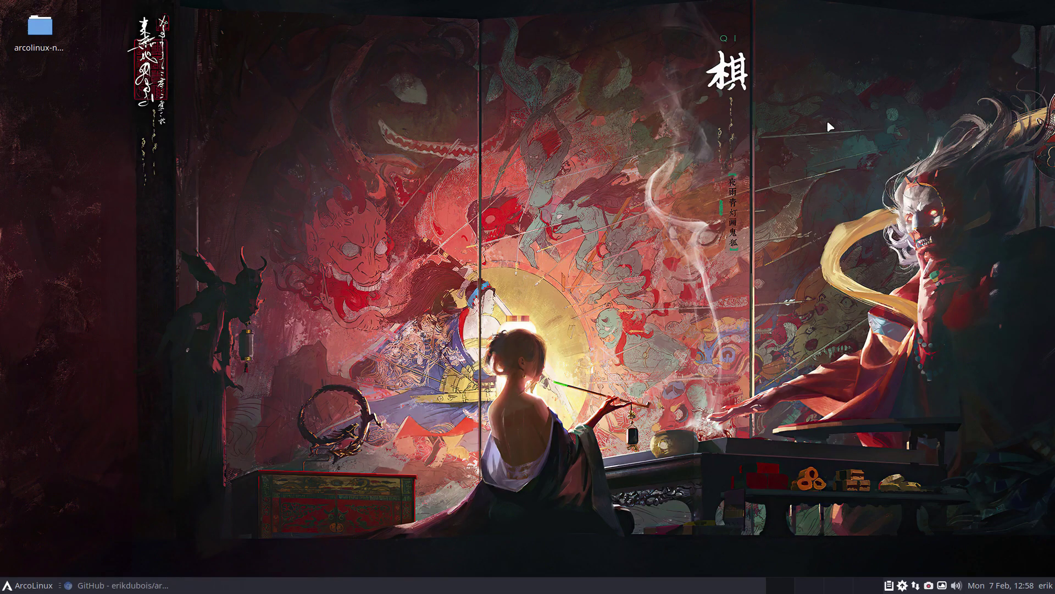